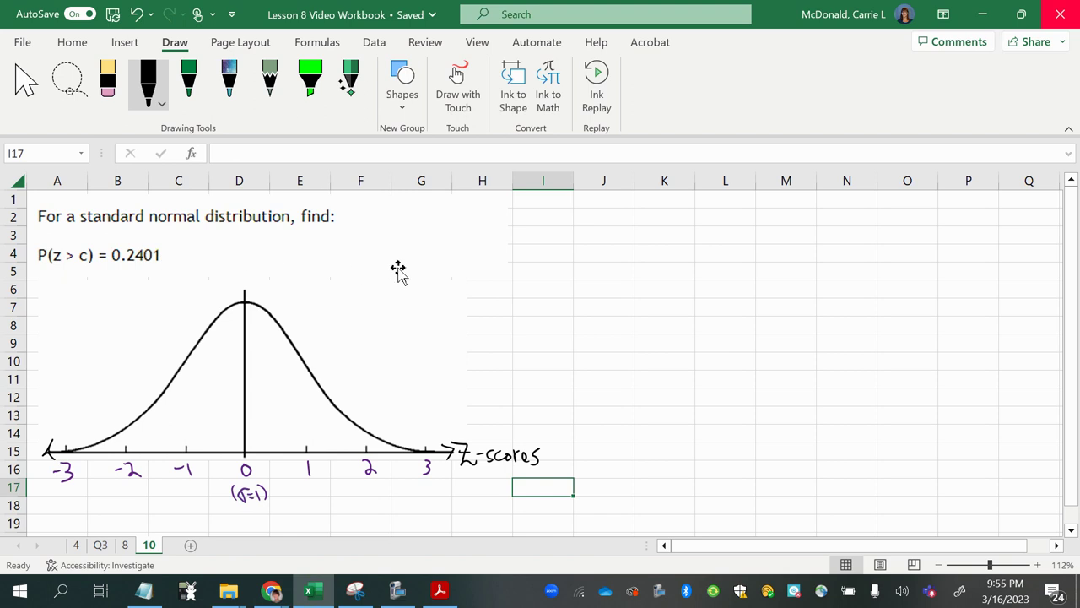
Step: Switch the pen to green ink and brace P(z > c) with a Prob. Area note
{"action": "left_click", "coordinate": [149, 86]}
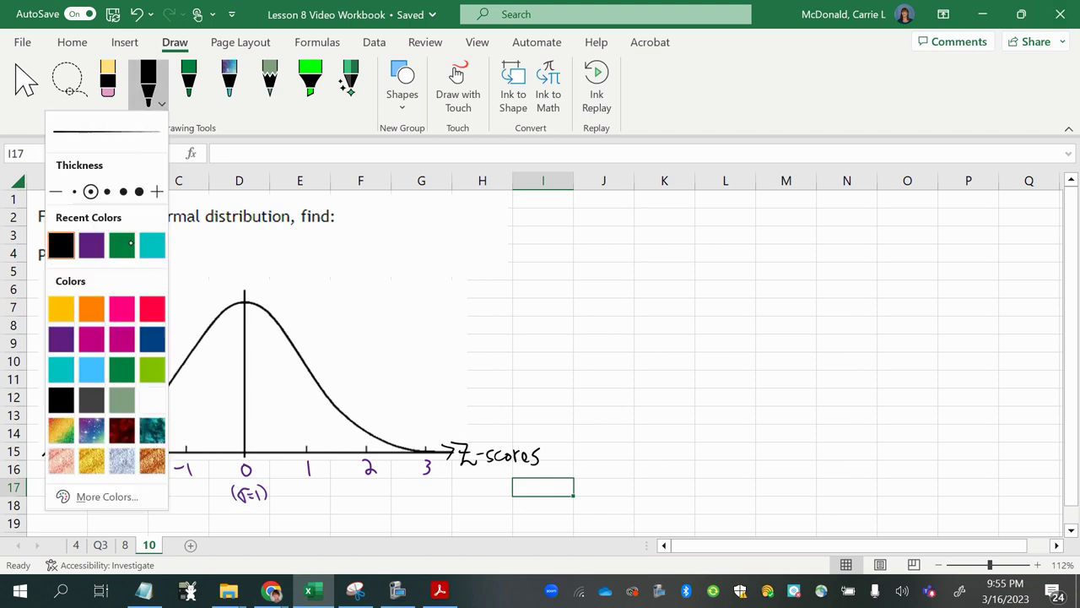
{"action": "left_click", "coordinate": [121, 244]}
{"action": "left_click", "coordinate": [91, 191]}
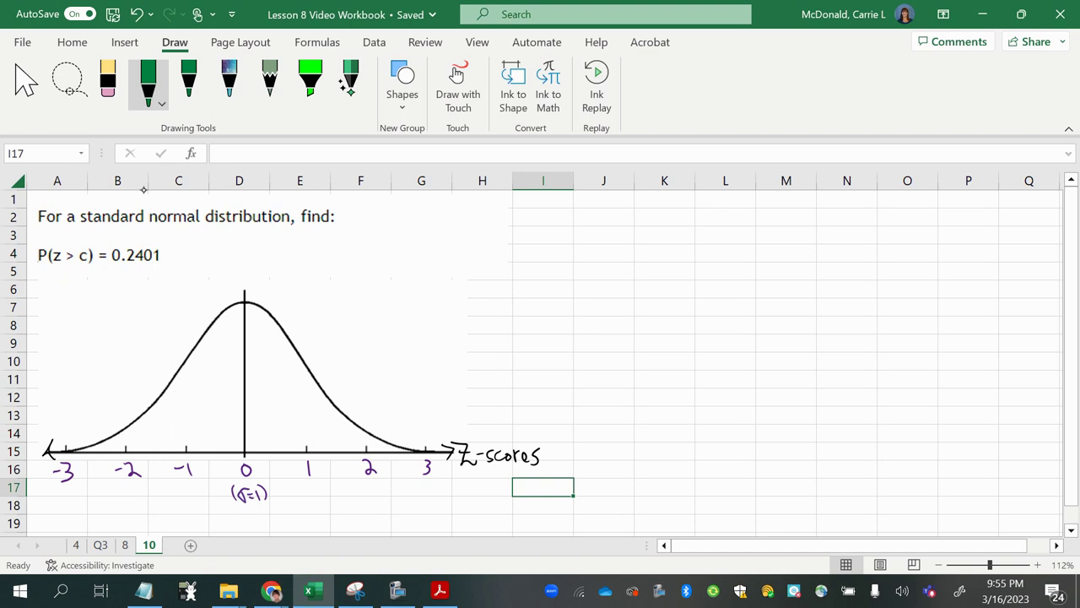
{"action": "mouse_move", "coordinate": [36, 264]}
{"action": "left_mouse_down"}
{"action": "mouse_move", "coordinate": [63, 276]}
{"action": "mouse_move", "coordinate": [88, 265]}
{"action": "mouse_move", "coordinate": [39, 305]}
{"action": "left_mouse_up"}
{"action": "mouse_move", "coordinate": [39, 285]}
{"action": "left_mouse_down"}
{"action": "mouse_move", "coordinate": [42, 299]}
{"action": "mouse_move", "coordinate": [69, 303]}
{"action": "left_mouse_up"}
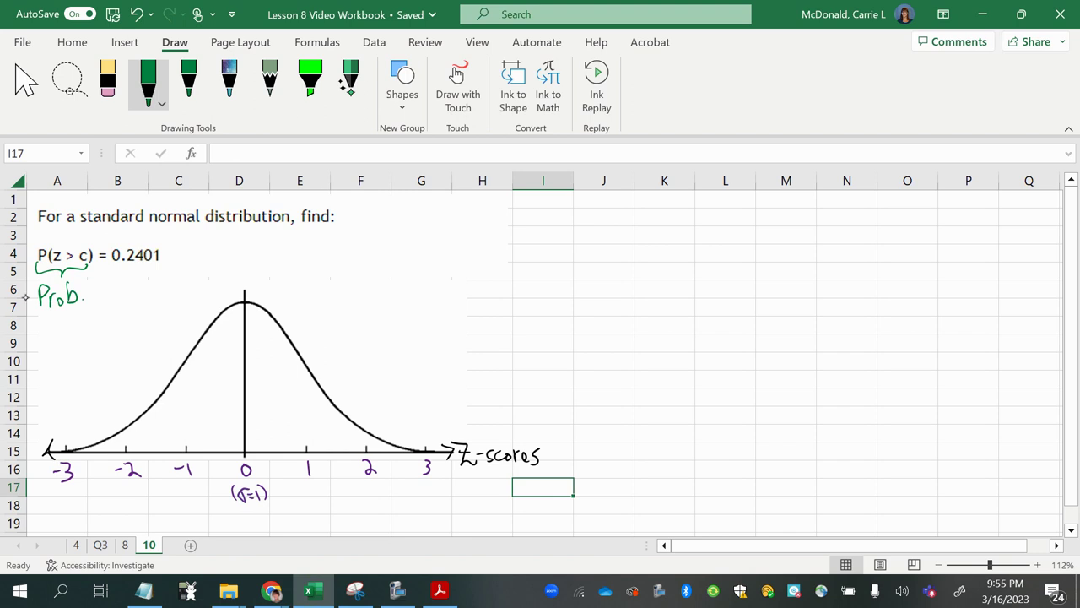
{"action": "mouse_move", "coordinate": [40, 316]}
{"action": "left_mouse_down"}
{"action": "mouse_move", "coordinate": [40, 341]}
{"action": "mouse_move", "coordinate": [52, 329]}
{"action": "left_mouse_up"}
{"action": "mouse_move", "coordinate": [54, 322]}
{"action": "left_mouse_down"}
{"action": "mouse_move", "coordinate": [55, 339]}
{"action": "mouse_move", "coordinate": [63, 320]}
{"action": "mouse_move", "coordinate": [74, 336]}
{"action": "mouse_move", "coordinate": [96, 331]}
{"action": "left_mouse_up"}
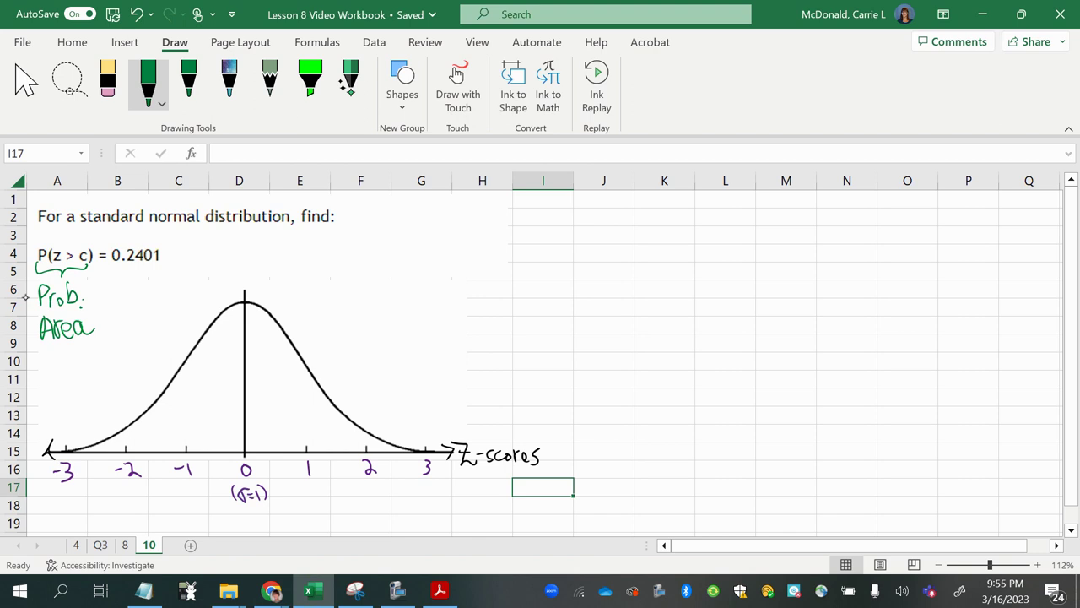
Step: Brace 0.2401 in green, label it Right Area, and circle the > sign
{"action": "left_click_drag", "start_coordinate": [111, 266], "coordinate": [171, 265]}
{"action": "mouse_move", "coordinate": [139, 297]}
{"action": "left_mouse_down"}
{"action": "mouse_move", "coordinate": [147, 315]}
{"action": "mouse_move", "coordinate": [162, 302]}
{"action": "mouse_move", "coordinate": [193, 313]}
{"action": "left_mouse_up"}
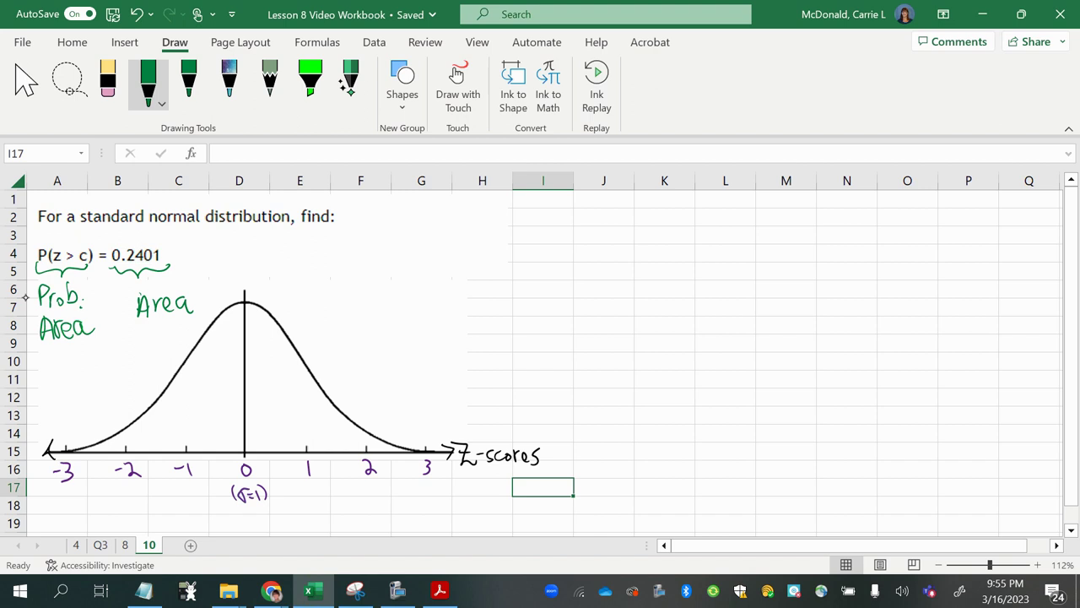
{"action": "mouse_move", "coordinate": [73, 246]}
{"action": "left_mouse_down"}
{"action": "mouse_move", "coordinate": [63, 256]}
{"action": "mouse_move", "coordinate": [71, 247]}
{"action": "left_mouse_up"}
{"action": "mouse_move", "coordinate": [147, 292]}
{"action": "left_mouse_down"}
{"action": "mouse_move", "coordinate": [157, 278]}
{"action": "mouse_move", "coordinate": [180, 296]}
{"action": "mouse_move", "coordinate": [202, 276]}
{"action": "left_mouse_up"}
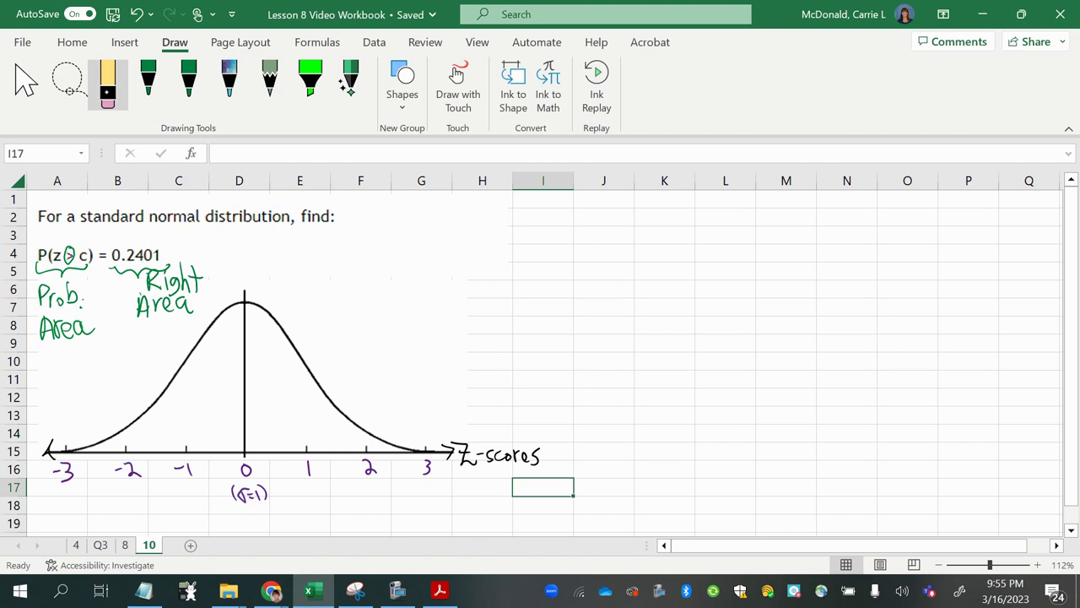
Step: Erase the Prob. and Area notes on the left and return to the green pen
{"action": "left_click", "coordinate": [107, 85]}
{"action": "mouse_move", "coordinate": [42, 268]}
{"action": "left_mouse_down"}
{"action": "mouse_move", "coordinate": [47, 329]}
{"action": "mouse_move", "coordinate": [61, 302]}
{"action": "mouse_move", "coordinate": [85, 328]}
{"action": "left_mouse_up"}
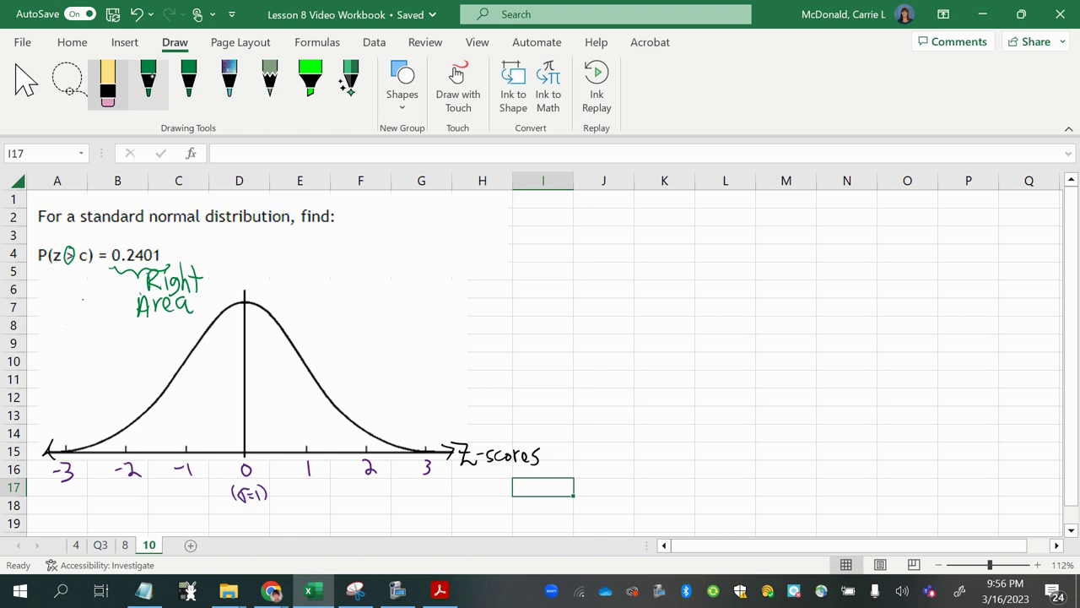
{"action": "left_click", "coordinate": [148, 80]}
Step: Switch the pen to orange and circle c in P(z > c) and 0.2401
{"action": "left_click", "coordinate": [148, 80]}
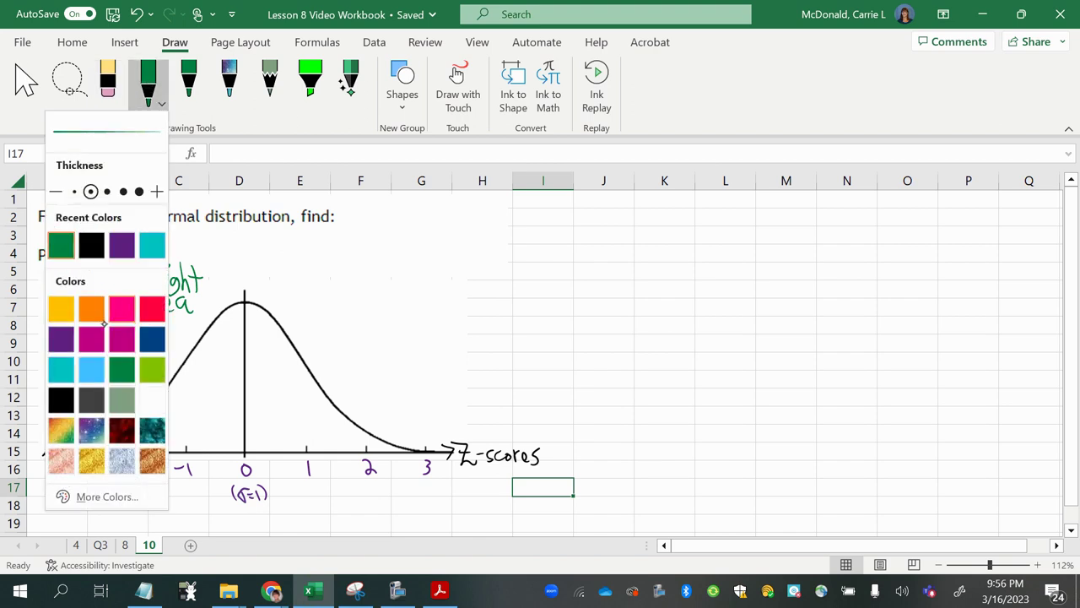
{"action": "left_click", "coordinate": [91, 308]}
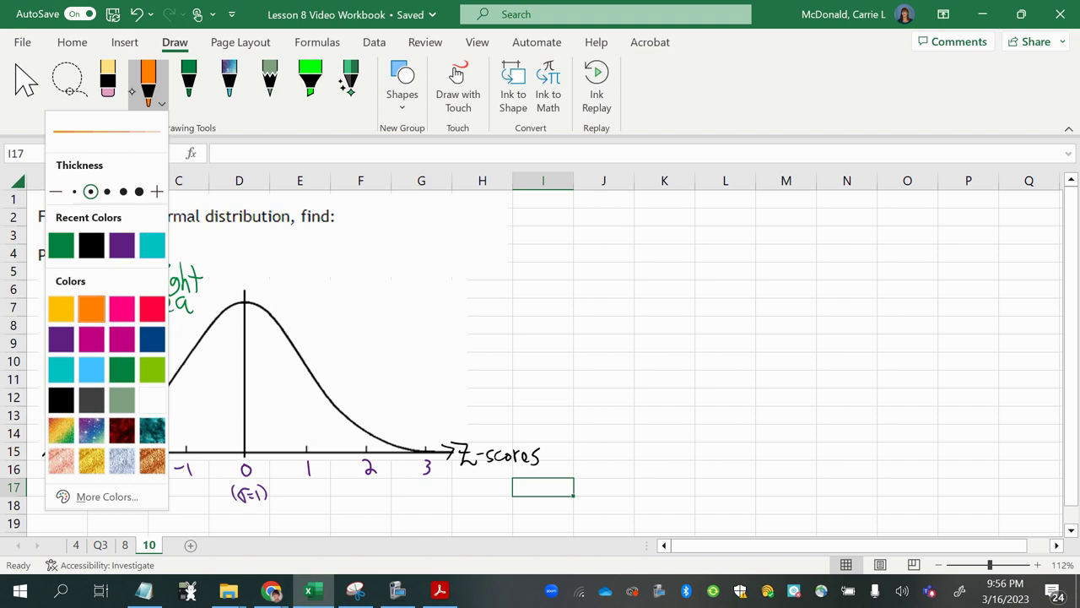
{"action": "mouse_move", "coordinate": [87, 244]}
{"action": "left_mouse_down"}
{"action": "mouse_move", "coordinate": [77, 309]}
{"action": "mouse_move", "coordinate": [49, 350]}
{"action": "mouse_move", "coordinate": [100, 349]}
{"action": "left_mouse_up"}
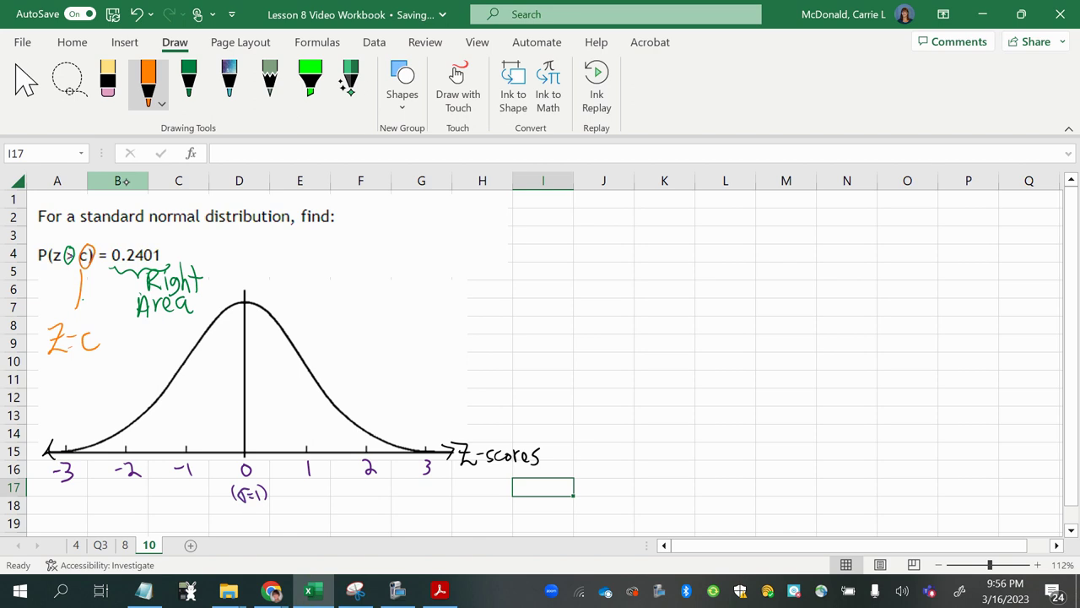
{"action": "mouse_move", "coordinate": [170, 236]}
{"action": "left_mouse_down"}
{"action": "mouse_move", "coordinate": [148, 230]}
{"action": "mouse_move", "coordinate": [176, 248]}
{"action": "left_mouse_up"}
Step: Draw a trial boundary line near z = 1, then undo it with Ctrl+Z
{"action": "mouse_move", "coordinate": [306, 428]}
{"action": "left_mouse_down"}
{"action": "mouse_move", "coordinate": [334, 462]}
{"action": "mouse_move", "coordinate": [317, 464]}
{"action": "left_mouse_up"}
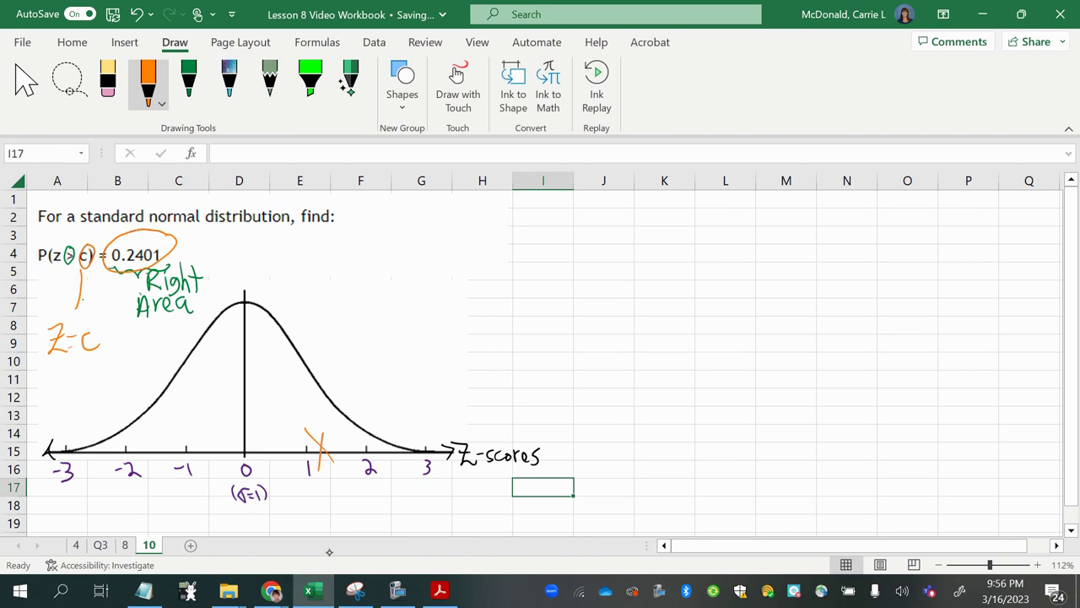
{"action": "left_click_drag", "start_coordinate": [314, 384], "coordinate": [317, 459]}
{"action": "mouse_move", "coordinate": [315, 392]}
{"action": "left_mouse_down"}
{"action": "mouse_move", "coordinate": [326, 452]}
{"action": "mouse_move", "coordinate": [317, 463]}
{"action": "mouse_move", "coordinate": [312, 446]}
{"action": "mouse_move", "coordinate": [331, 449]}
{"action": "left_mouse_up"}
{"action": "key", "text": "ctrl+z"}
{"action": "left_click", "coordinate": [152, 80]}
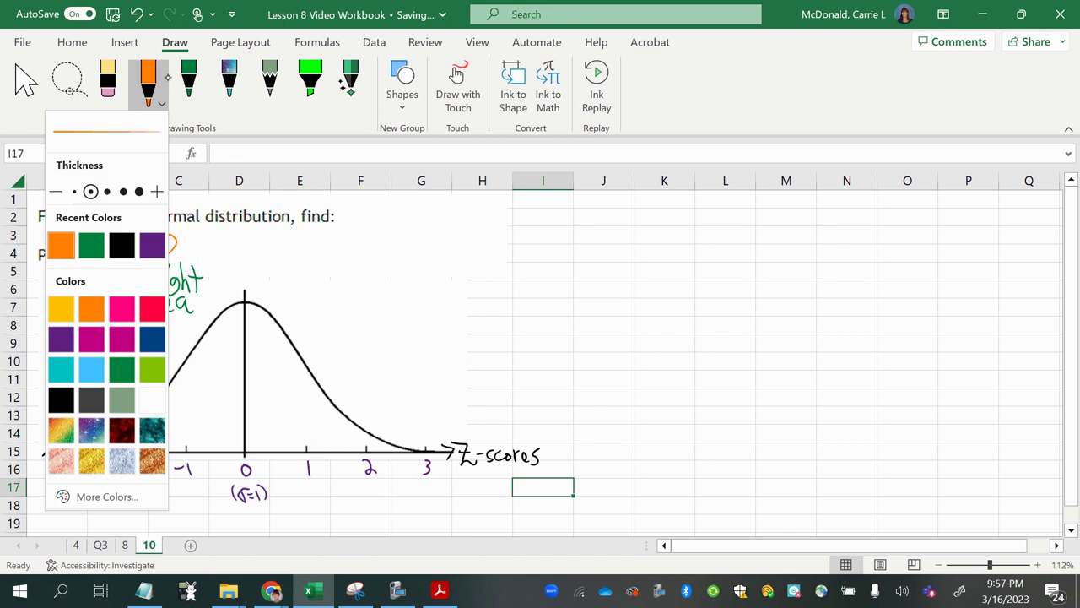
Step: Draw an orange boundary just right of z = 1, hatch the right tail, and label it 0.2401
{"action": "left_click", "coordinate": [439, 217]}
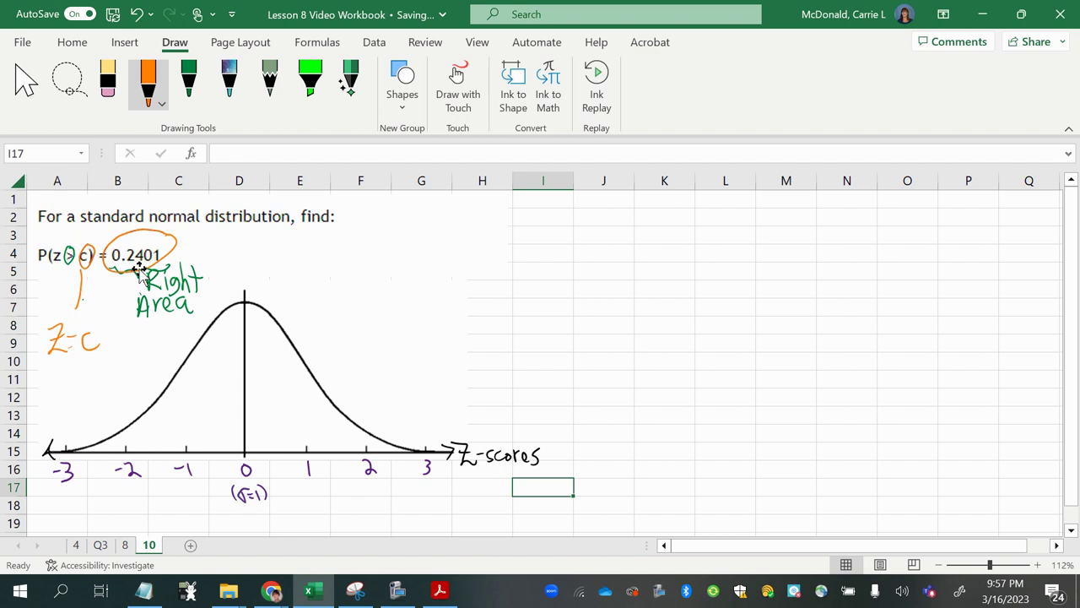
{"action": "left_click_drag", "start_coordinate": [317, 386], "coordinate": [324, 470]}
{"action": "mouse_move", "coordinate": [321, 412]}
{"action": "left_mouse_down"}
{"action": "mouse_move", "coordinate": [336, 400]}
{"action": "mouse_move", "coordinate": [341, 416]}
{"action": "mouse_move", "coordinate": [395, 444]}
{"action": "left_mouse_up"}
{"action": "left_click_drag", "start_coordinate": [369, 398], "coordinate": [347, 438]}
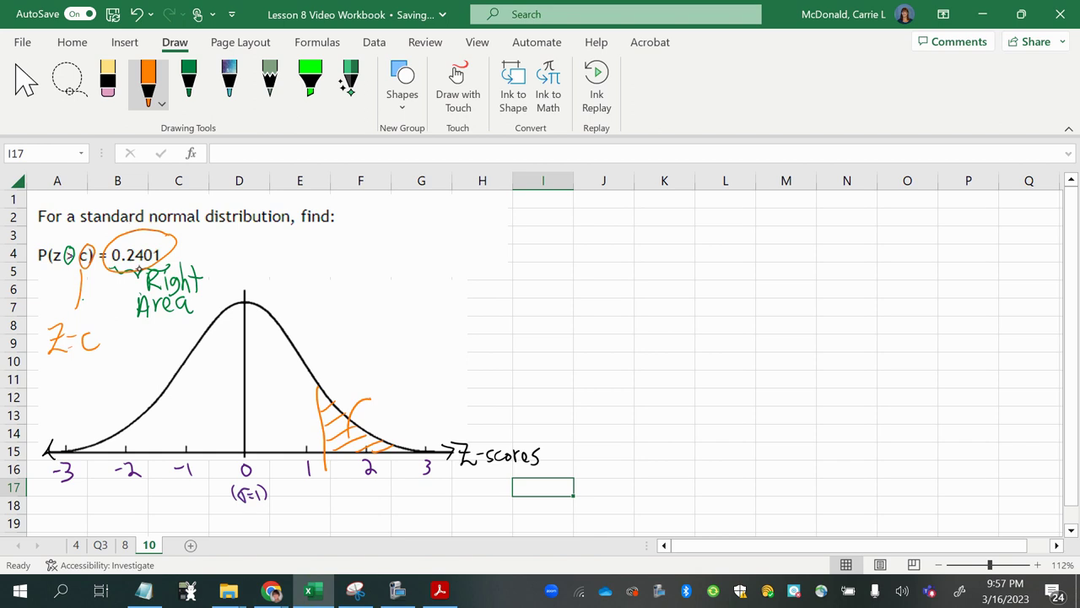
{"action": "left_click_drag", "start_coordinate": [378, 380], "coordinate": [416, 397]}
{"action": "mouse_move", "coordinate": [431, 380]}
{"action": "left_mouse_down"}
{"action": "mouse_move", "coordinate": [427, 393]}
{"action": "mouse_move", "coordinate": [431, 380]}
{"action": "left_mouse_up"}
{"action": "left_click_drag", "start_coordinate": [448, 374], "coordinate": [446, 397]}
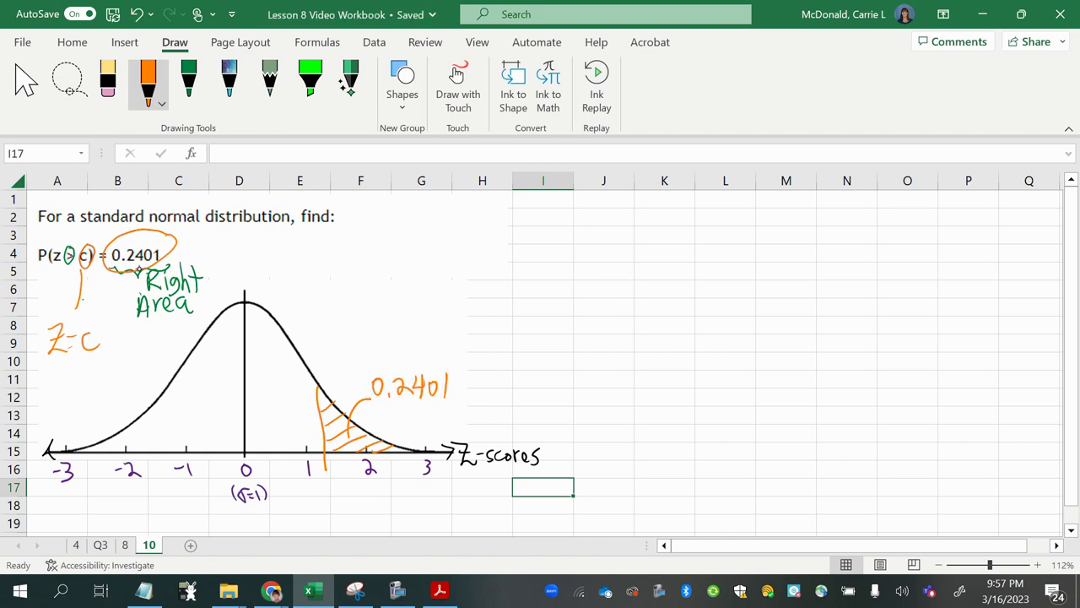
Step: Mark the boundary on the z-axis and write Z=C beneath it
{"action": "mouse_move", "coordinate": [332, 486]}
{"action": "left_mouse_down"}
{"action": "mouse_move", "coordinate": [320, 488]}
{"action": "mouse_move", "coordinate": [332, 502]}
{"action": "left_mouse_up"}
{"action": "mouse_move", "coordinate": [321, 444]}
{"action": "left_mouse_down"}
{"action": "mouse_move", "coordinate": [322, 471]}
{"action": "mouse_move", "coordinate": [323, 445]}
{"action": "left_mouse_up"}
{"action": "mouse_move", "coordinate": [285, 488]}
{"action": "left_mouse_down"}
{"action": "mouse_move", "coordinate": [287, 515]}
{"action": "mouse_move", "coordinate": [305, 515]}
{"action": "left_mouse_up"}
{"action": "left_click_drag", "start_coordinate": [288, 503], "coordinate": [298, 501]}
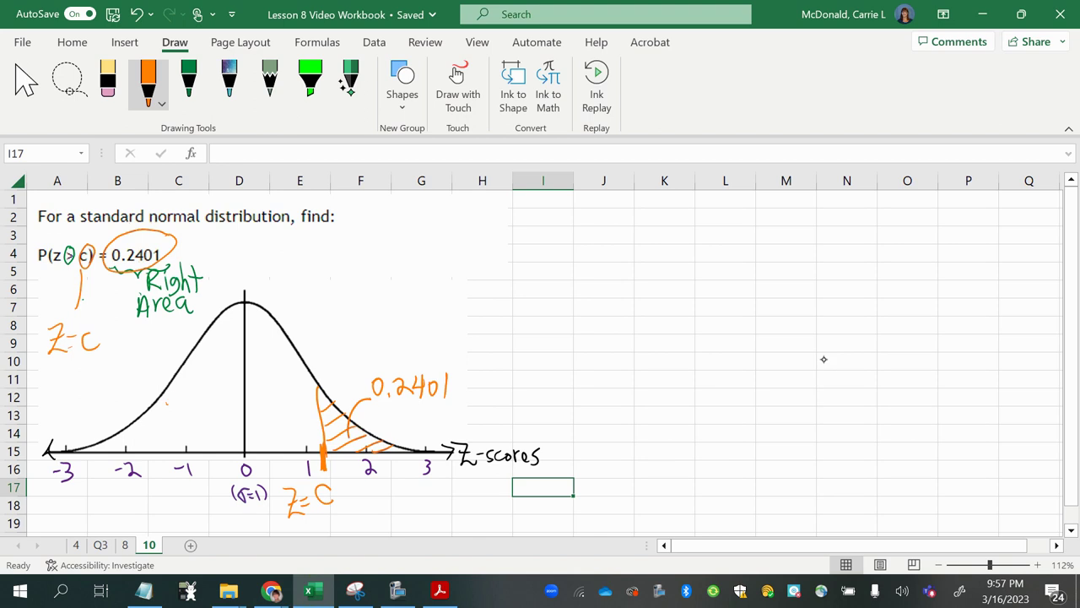
Step: Ink 1-0.2401 under the curve's left side and compute =1-.2401, giving 0.7599, in J7
{"action": "mouse_move", "coordinate": [168, 400]}
{"action": "left_mouse_down"}
{"action": "mouse_move", "coordinate": [181, 421]}
{"action": "mouse_move", "coordinate": [202, 400]}
{"action": "mouse_move", "coordinate": [240, 414]}
{"action": "mouse_move", "coordinate": [248, 400]}
{"action": "mouse_move", "coordinate": [244, 417]}
{"action": "left_mouse_up"}
{"action": "mouse_move", "coordinate": [260, 387]}
{"action": "left_mouse_down"}
{"action": "mouse_move", "coordinate": [258, 406]}
{"action": "mouse_move", "coordinate": [272, 411]}
{"action": "left_mouse_up"}
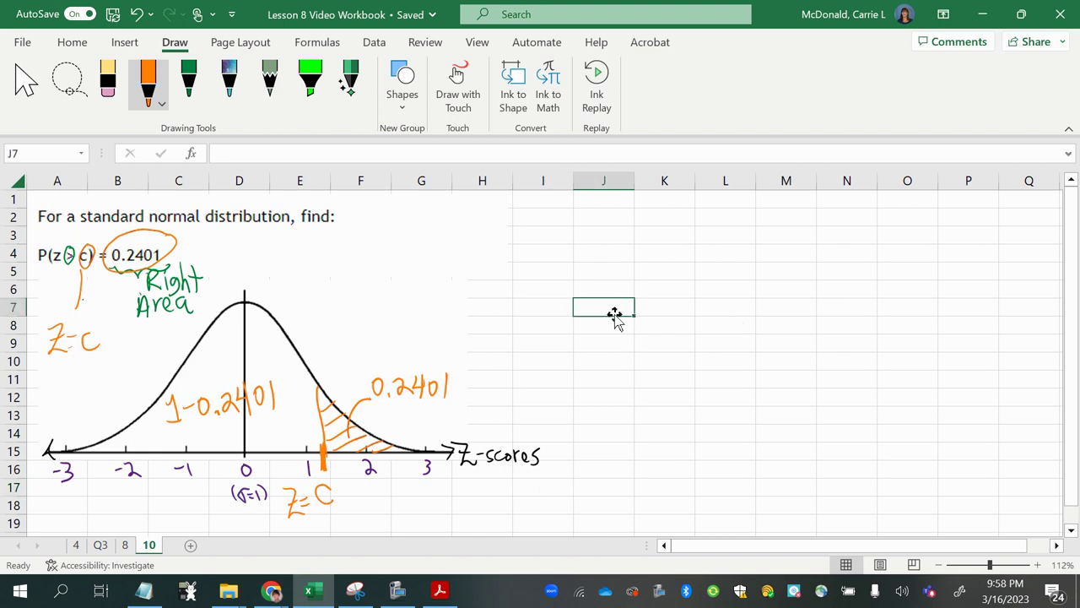
{"action": "type", "text": "=1-.2401"}
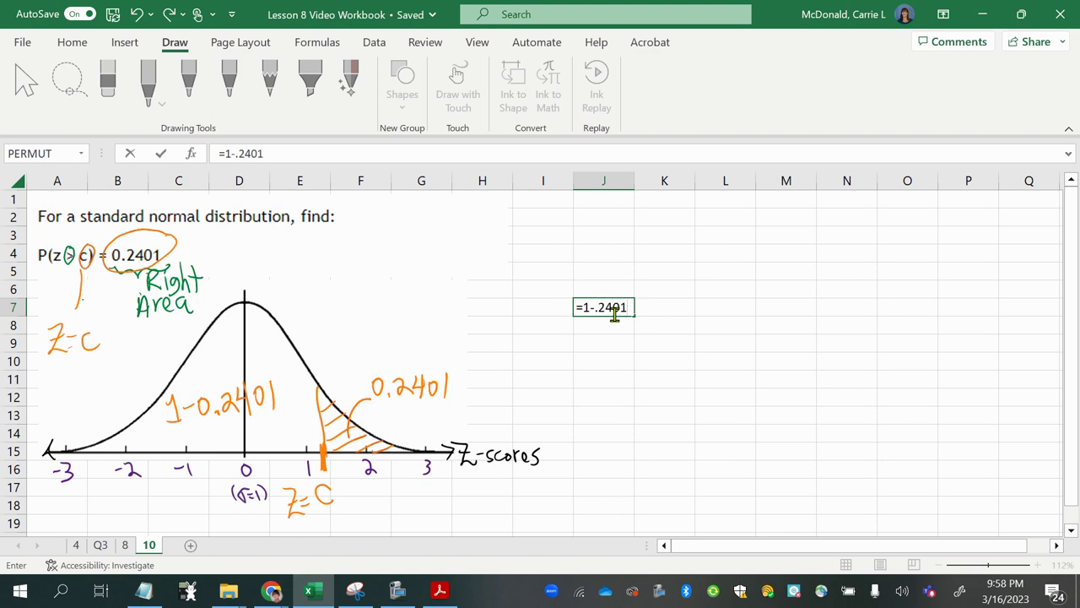
{"action": "key", "text": "Return"}
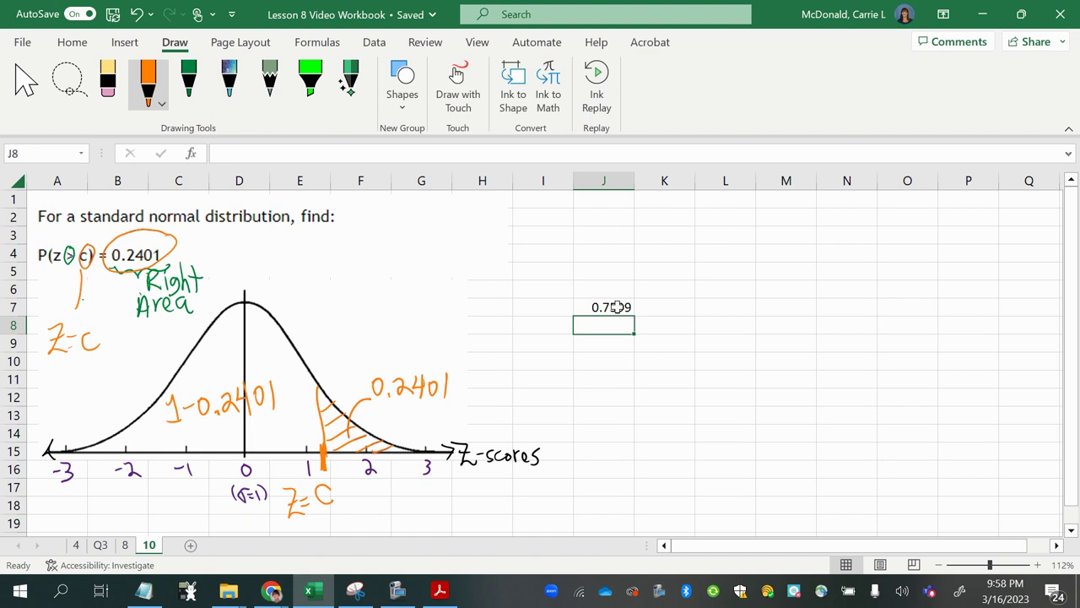
{"action": "left_click", "coordinate": [620, 307]}
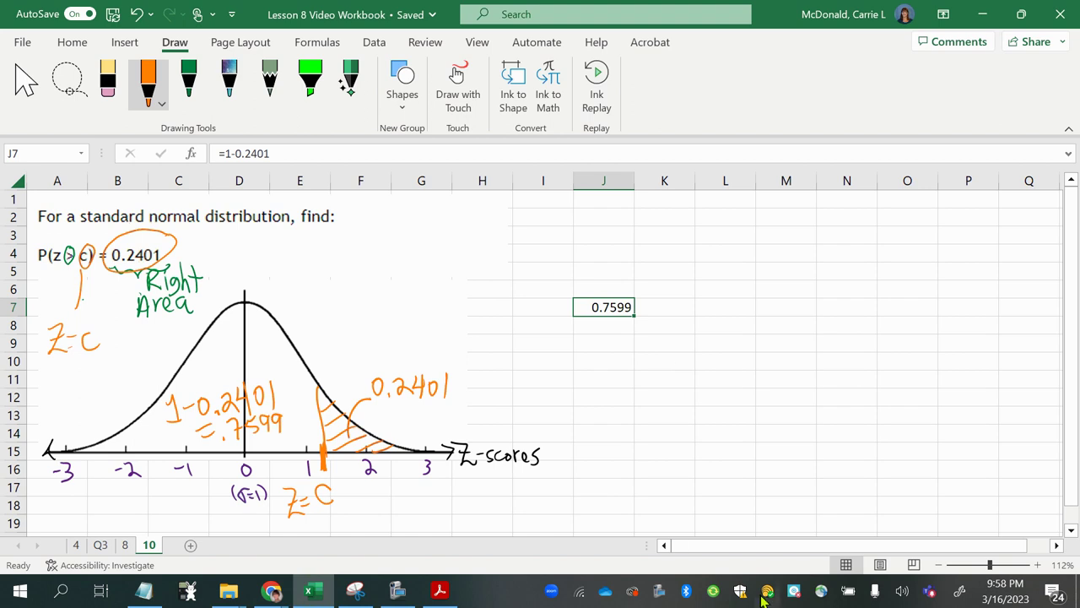
Step: Bring up the PDF's Positive Z-score Table on page 37, then return to the Excel workbook
{"action": "left_click", "coordinate": [427, 589]}
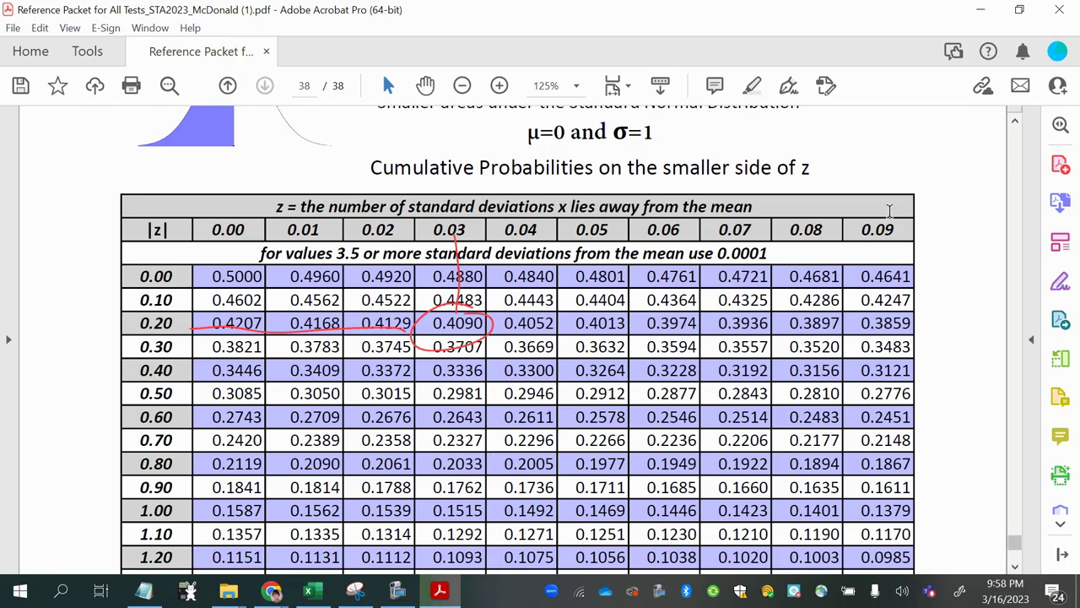
{"action": "left_click", "coordinate": [398, 589]}
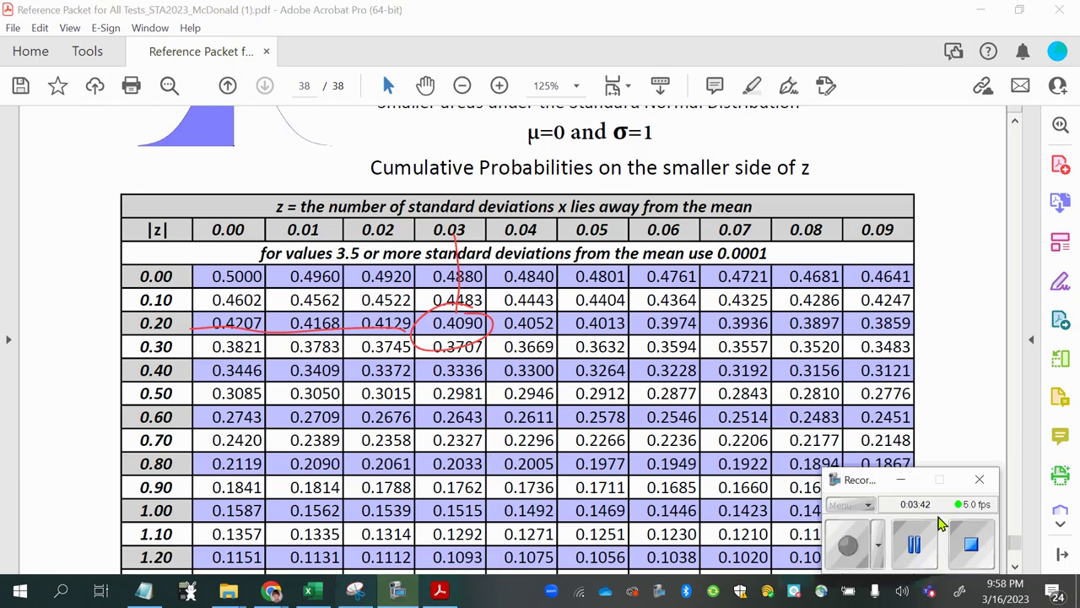
{"action": "left_click", "coordinate": [914, 545]}
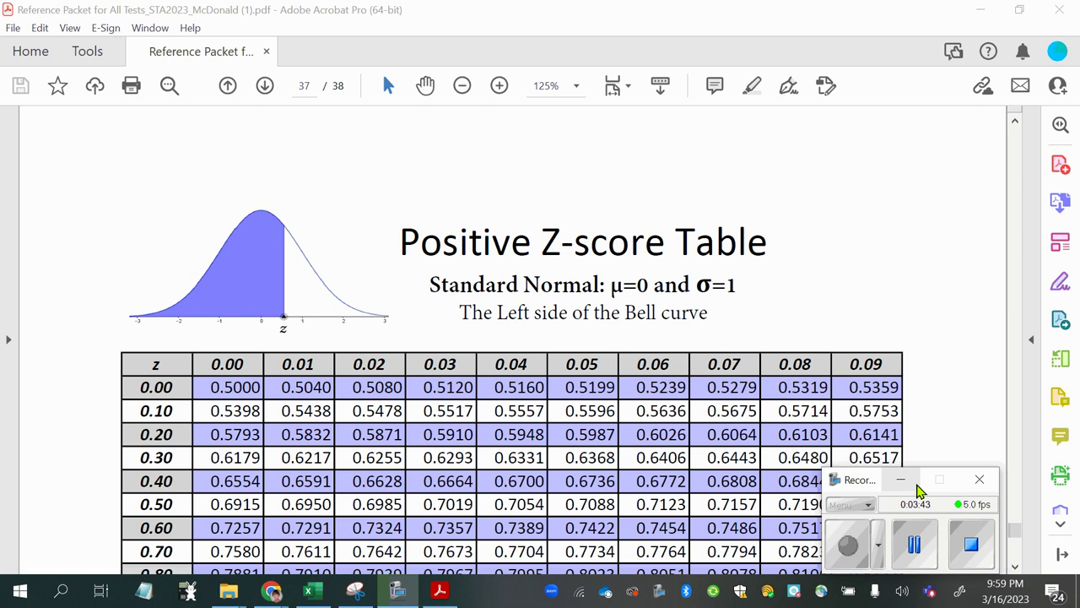
{"action": "left_click", "coordinate": [918, 486]}
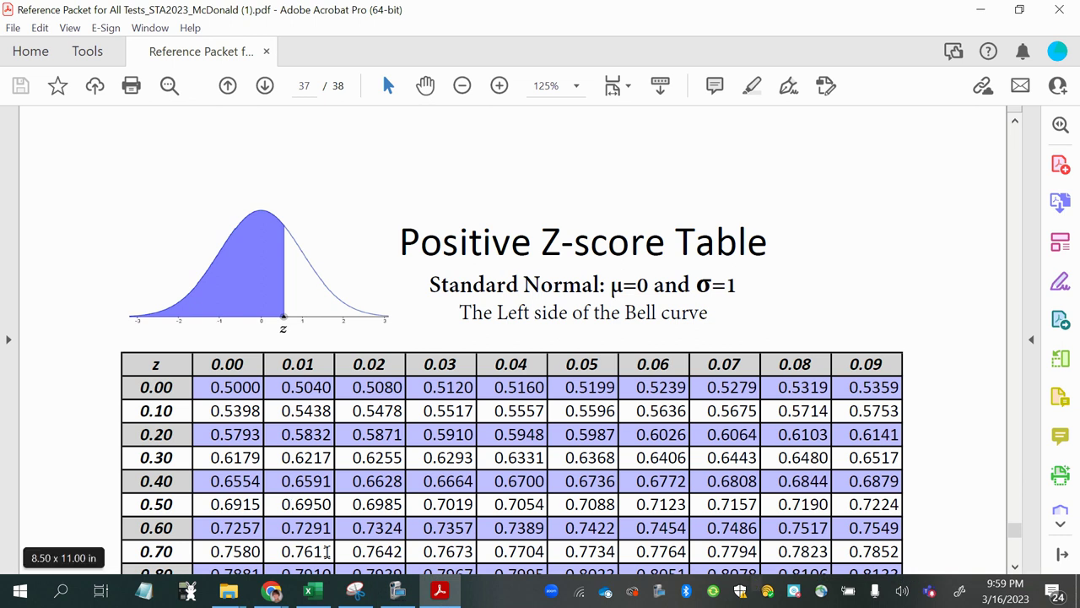
{"action": "left_click", "coordinate": [311, 594]}
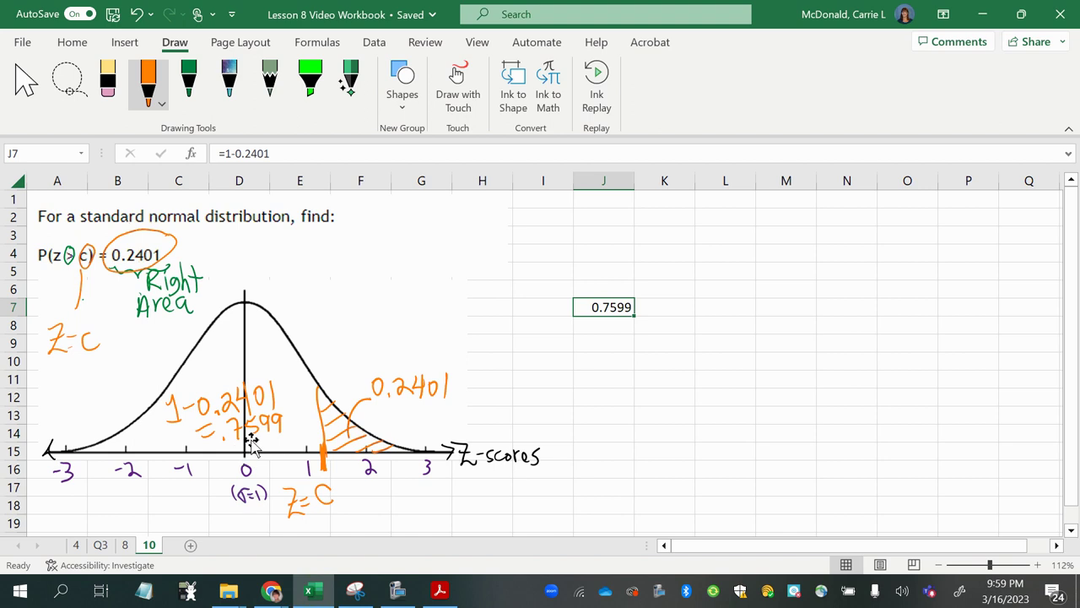
Step: On the Positive Z-score Table, circle 0.7611 in red and trace it to row 0.70 and column 0.01
{"action": "left_click", "coordinate": [443, 593]}
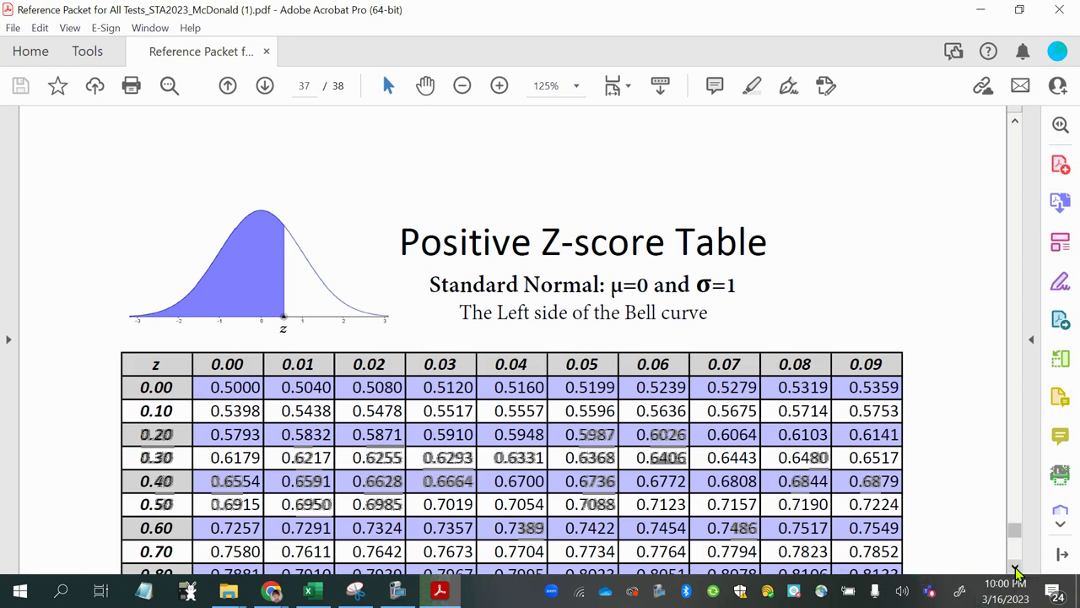
{"action": "left_click", "coordinate": [1016, 566]}
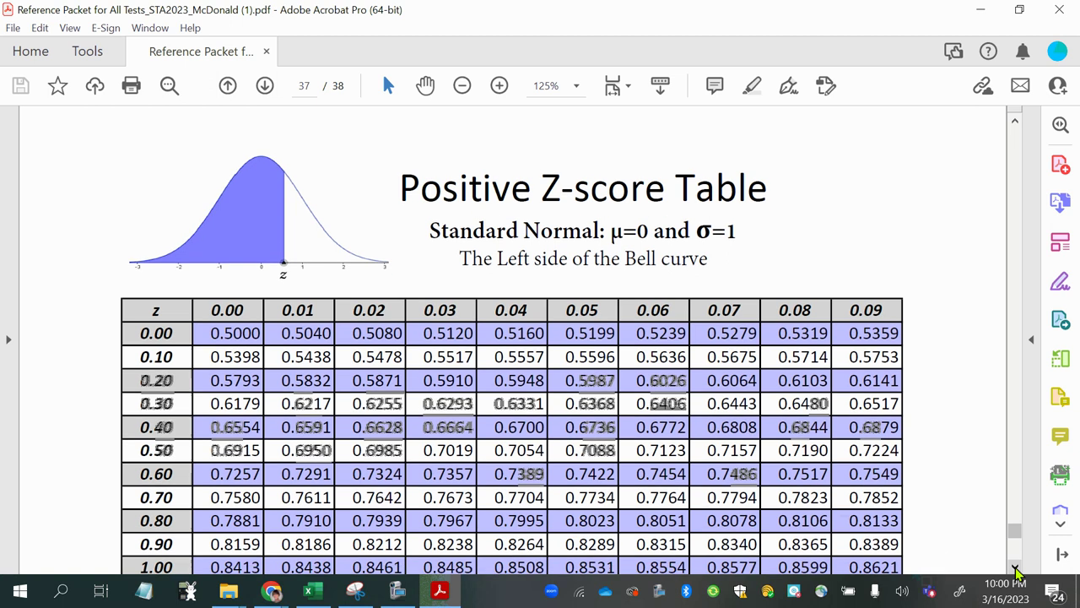
{"action": "left_click", "coordinate": [1015, 566]}
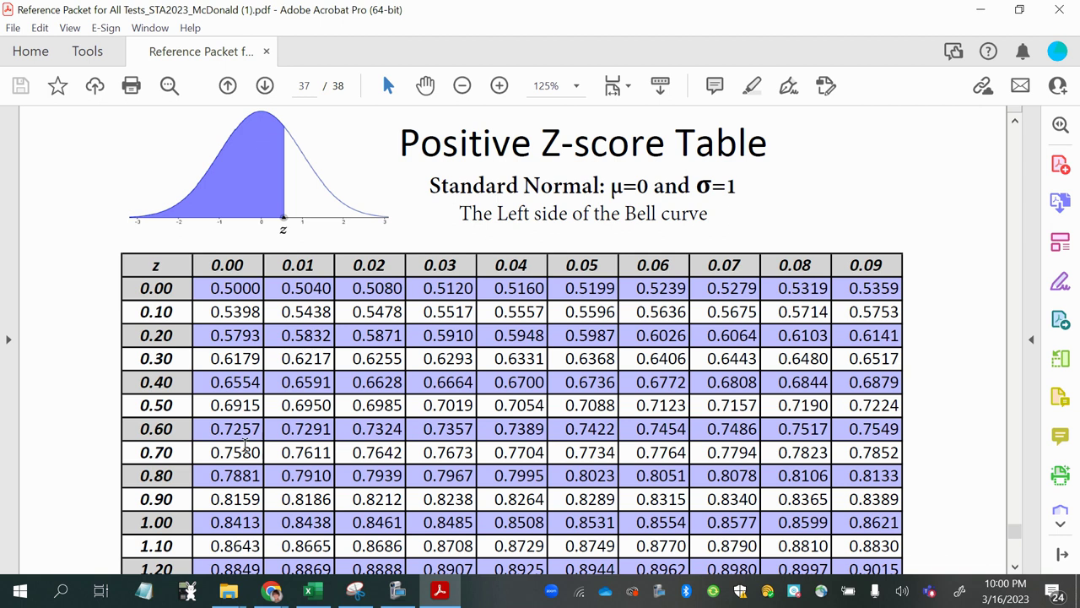
{"action": "mouse_move", "coordinate": [331, 440]}
{"action": "left_mouse_down"}
{"action": "mouse_move", "coordinate": [308, 439]}
{"action": "mouse_move", "coordinate": [330, 464]}
{"action": "left_mouse_up"}
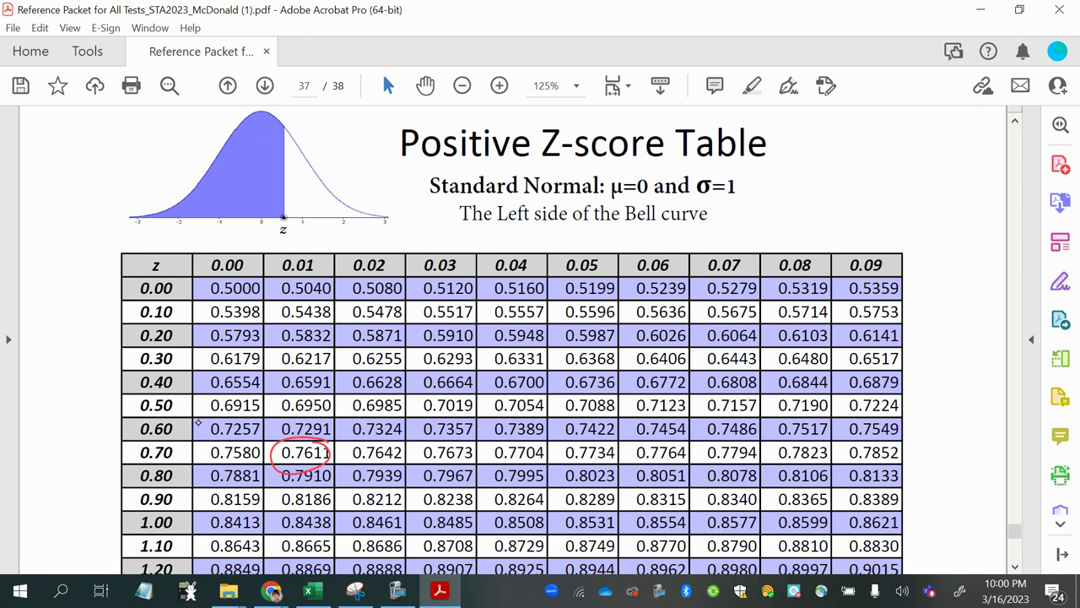
{"action": "left_click_drag", "start_coordinate": [229, 455], "coordinate": [258, 453]}
{"action": "mouse_move", "coordinate": [211, 440]}
{"action": "left_mouse_down"}
{"action": "mouse_move", "coordinate": [182, 453]}
{"action": "mouse_move", "coordinate": [210, 465]}
{"action": "left_mouse_up"}
{"action": "mouse_move", "coordinate": [296, 438]}
{"action": "left_mouse_down"}
{"action": "mouse_move", "coordinate": [310, 289]}
{"action": "mouse_move", "coordinate": [324, 301]}
{"action": "left_mouse_up"}
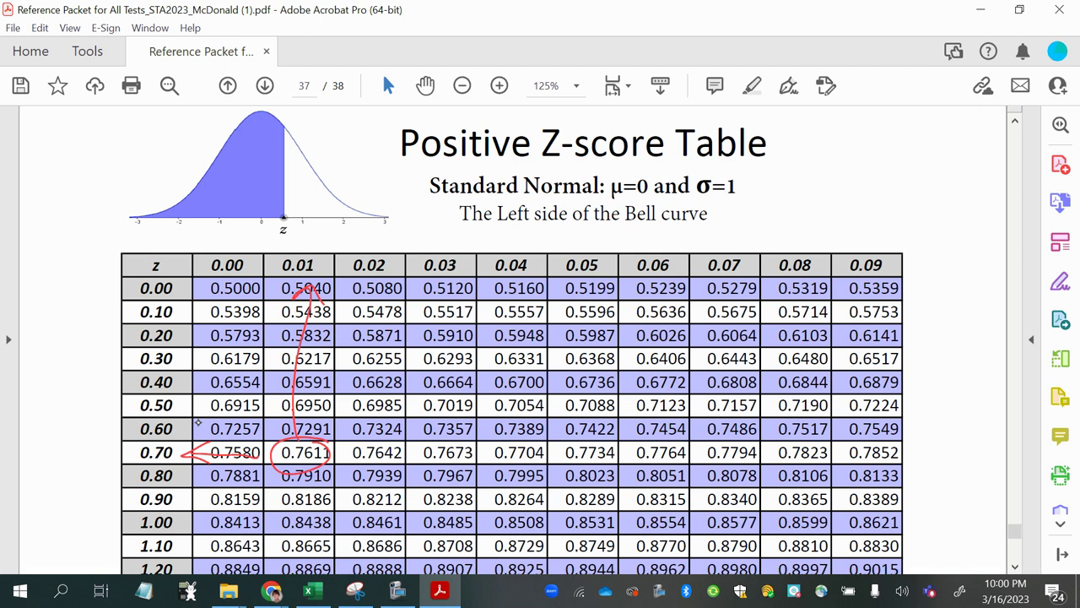
Step: Back in Excel, erase the orange C and undo the old boundary mark
{"action": "left_click", "coordinate": [294, 589]}
{"action": "left_click", "coordinate": [163, 83]}
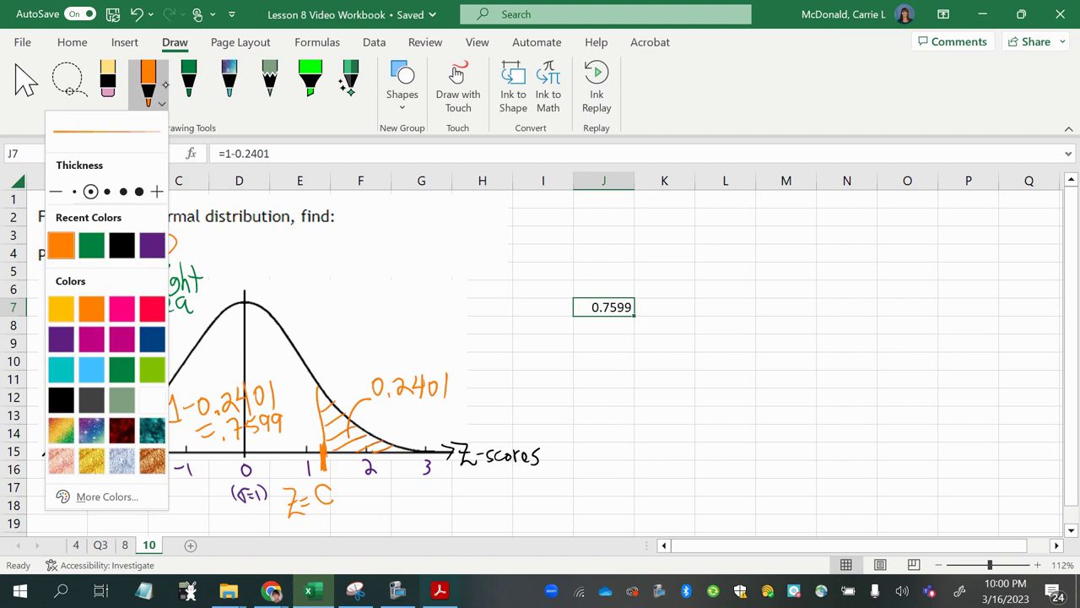
{"action": "left_click", "coordinate": [107, 80]}
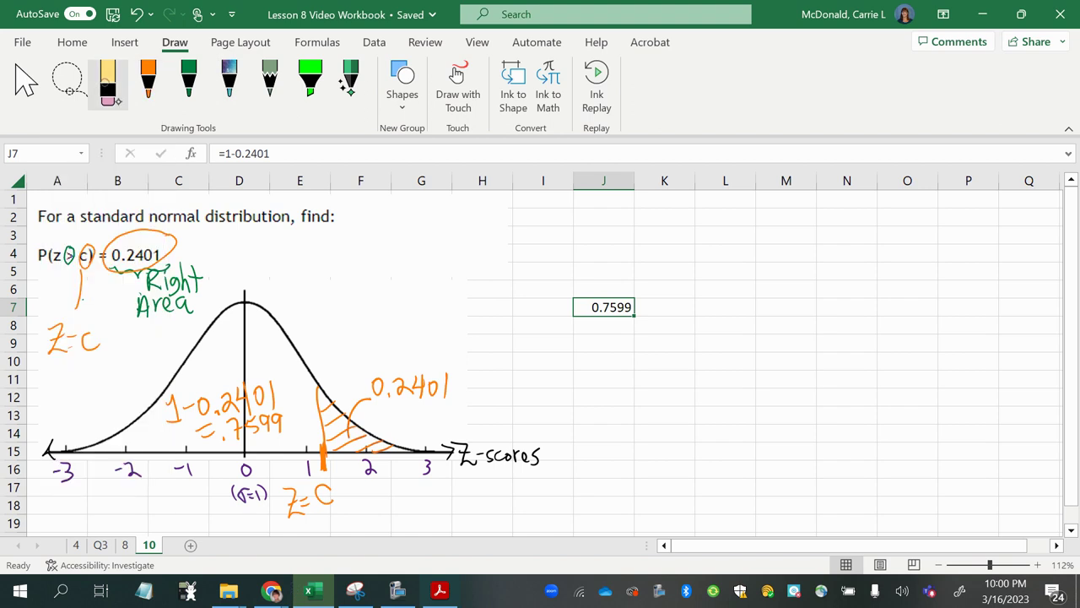
{"action": "left_click", "coordinate": [323, 496]}
{"action": "left_click", "coordinate": [148, 80]}
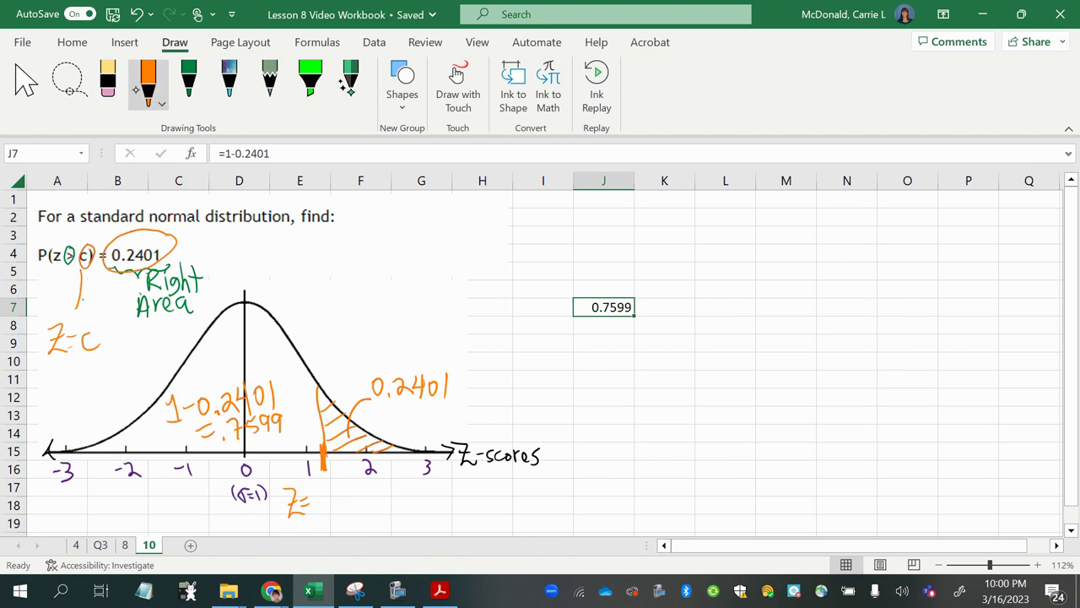
{"action": "key", "text": "ctrl+z"}
{"action": "key", "text": "ctrl+z"}
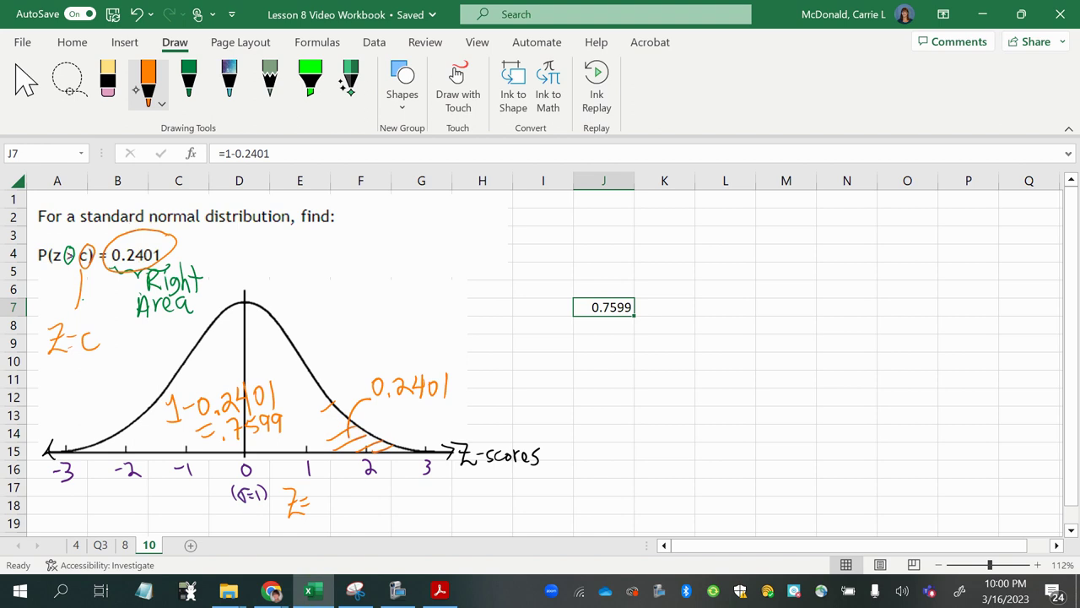
Step: Draw a new orange boundary at about z = 0.71 and hatch the area to its right
{"action": "left_click_drag", "start_coordinate": [284, 450], "coordinate": [278, 323]}
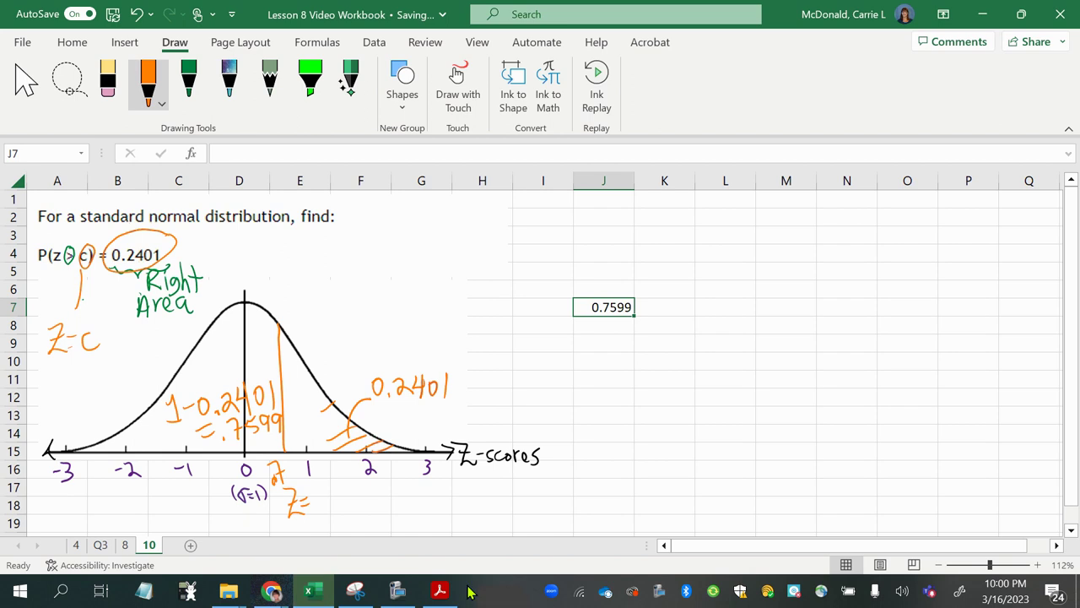
{"action": "left_click", "coordinate": [435, 588]}
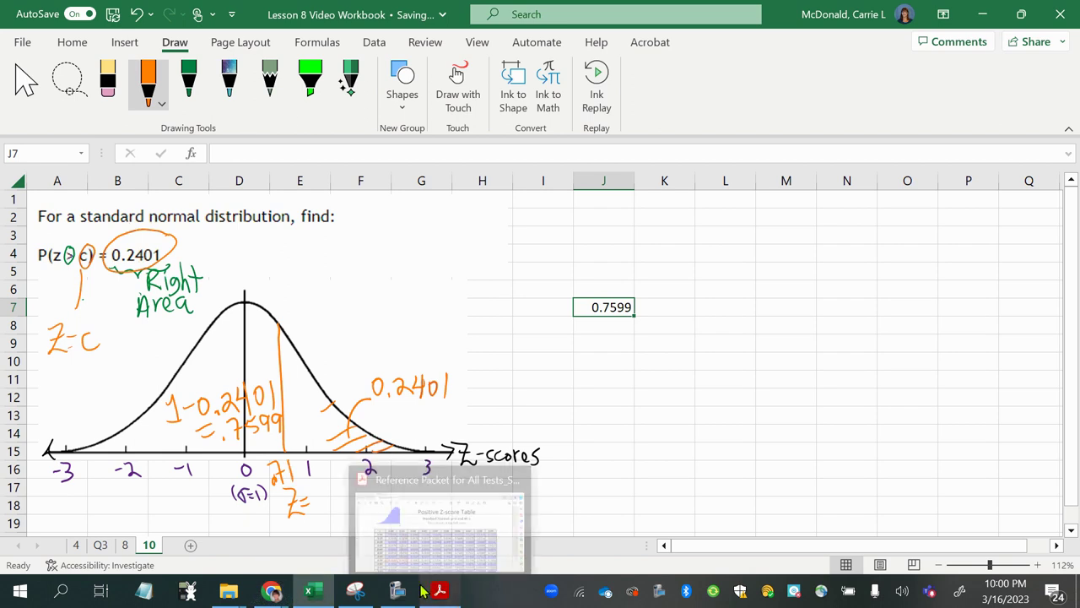
{"action": "left_click_drag", "start_coordinate": [282, 353], "coordinate": [295, 347]}
{"action": "left_click_drag", "start_coordinate": [276, 374], "coordinate": [304, 361]}
{"action": "left_click_drag", "start_coordinate": [296, 402], "coordinate": [317, 387]}
{"action": "mouse_move", "coordinate": [290, 431]}
{"action": "left_mouse_down"}
{"action": "mouse_move", "coordinate": [325, 403]}
{"action": "mouse_move", "coordinate": [327, 416]}
{"action": "left_mouse_up"}
{"action": "left_click_drag", "start_coordinate": [306, 449], "coordinate": [336, 427]}
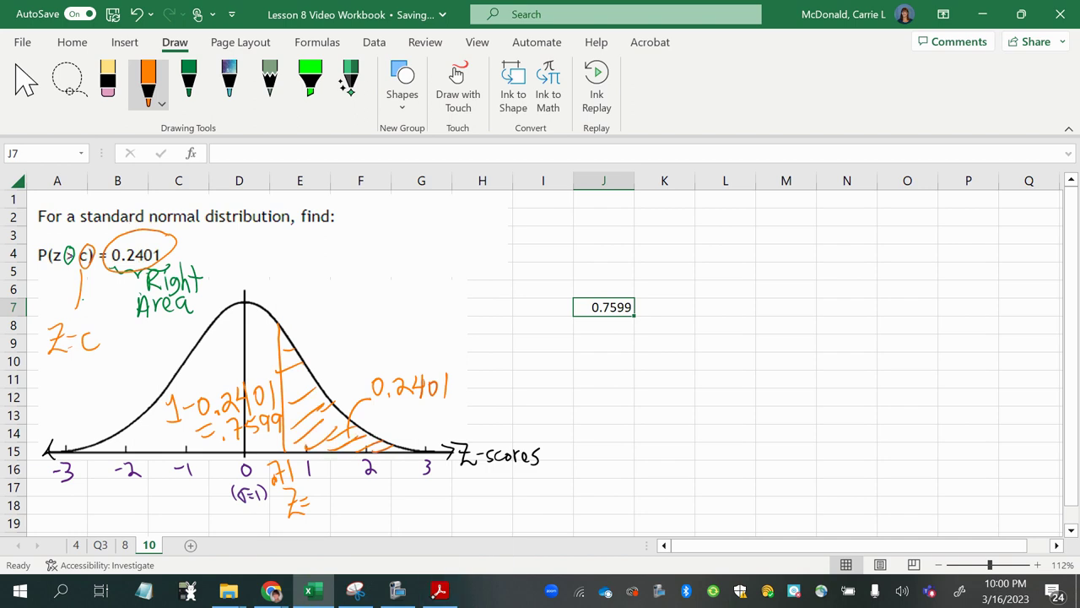
Step: Enter =NORM.INV(.7599,0,1) in J10, dropping the extra true argument, to return 0.70598
{"action": "left_click", "coordinate": [600, 370]}
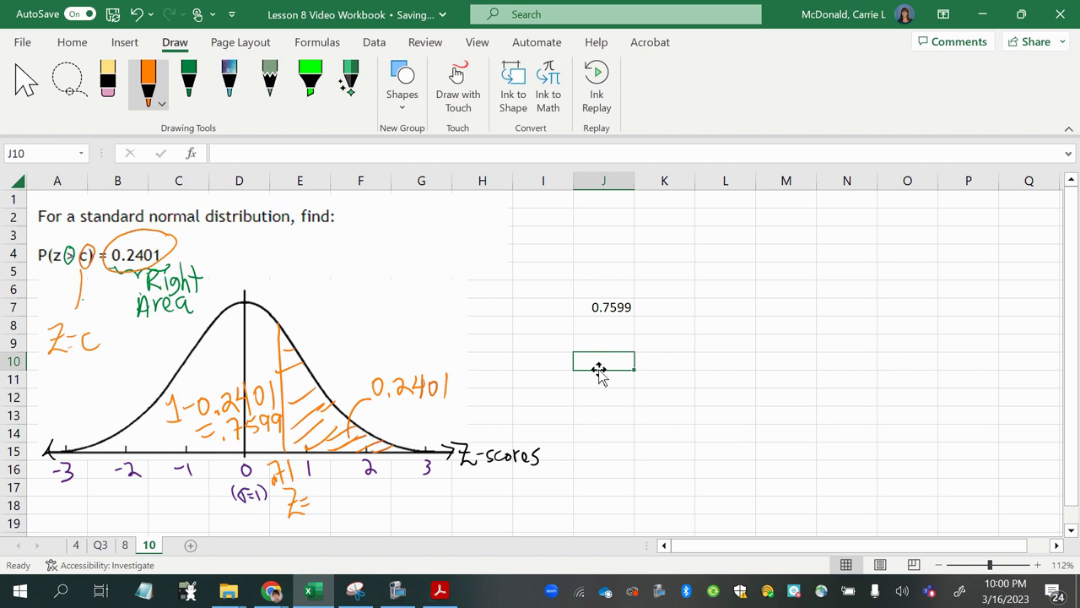
{"action": "type", "text": "=no"}
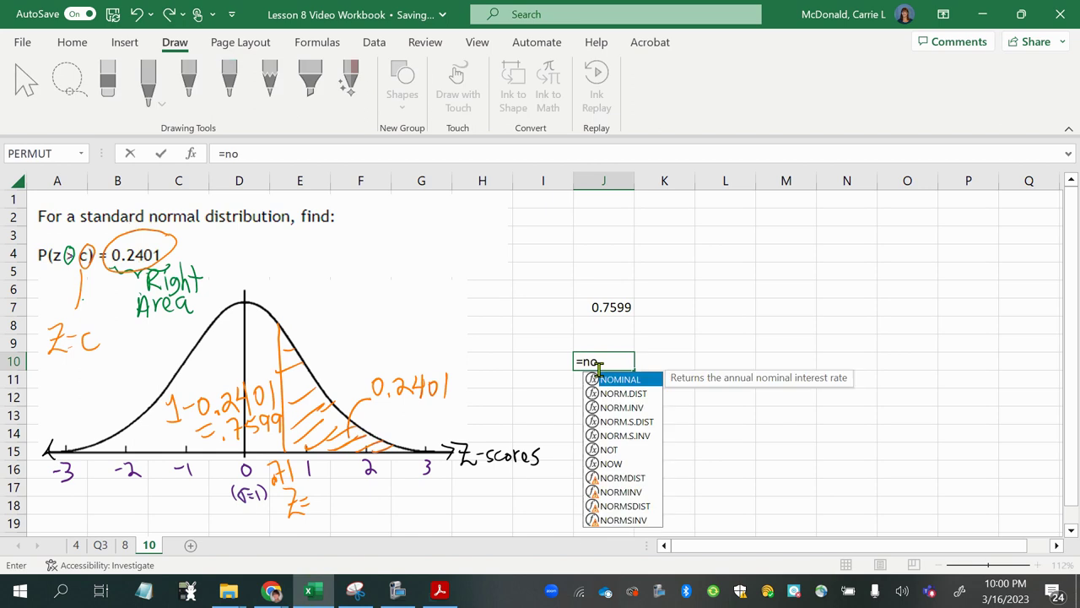
{"action": "type", "text": "rm.inv"}
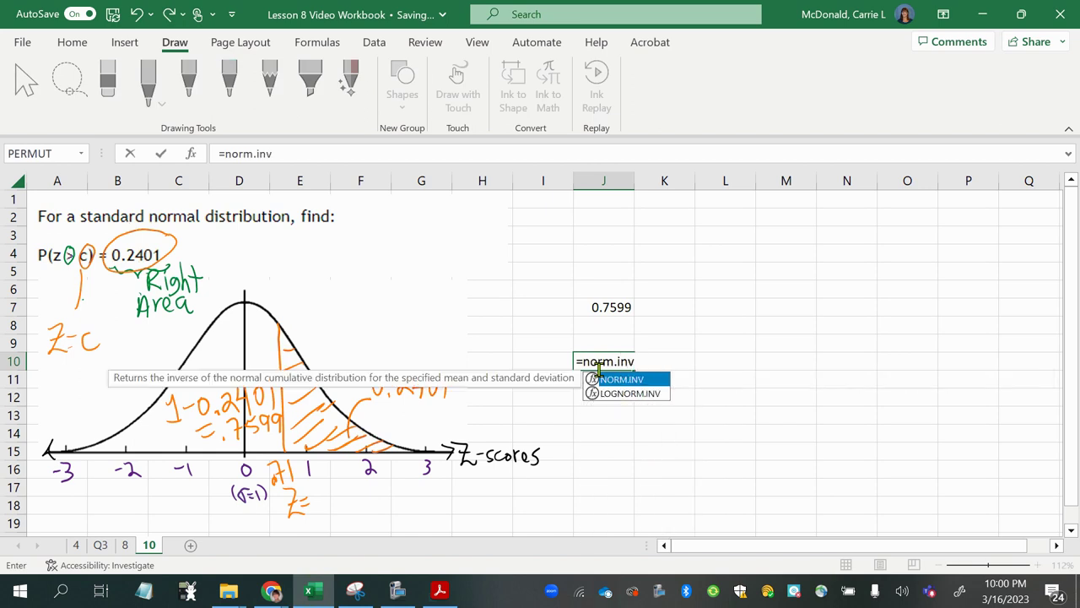
{"action": "type", "text": "("}
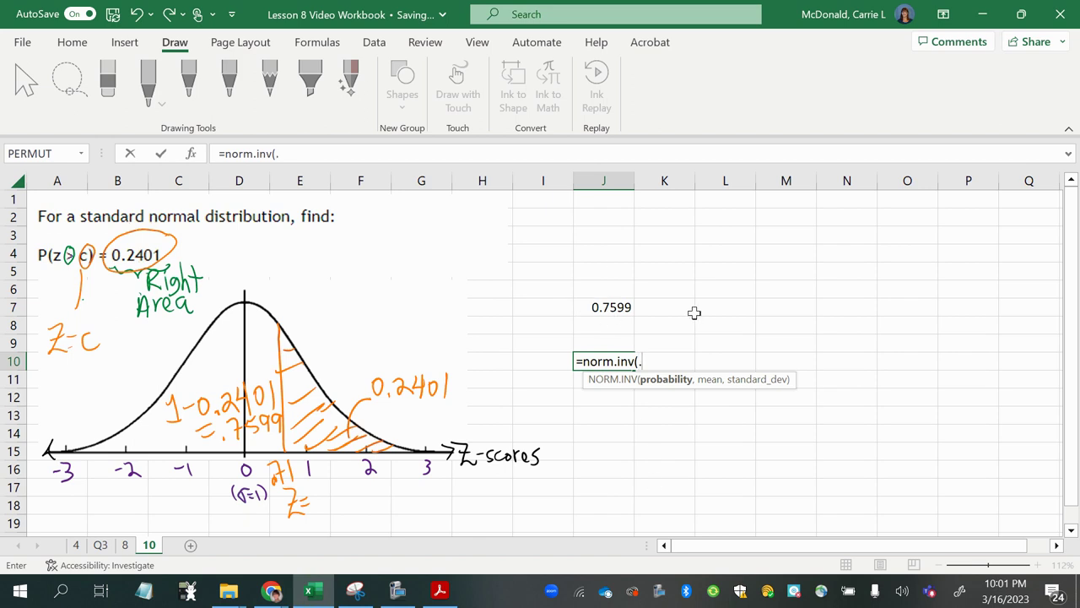
{"action": "type", "text": ".65"}
{"action": "key", "text": "BackSpace"}
{"action": "key", "text": "BackSpace"}
{"action": "type", "text": "7599,0,1"}
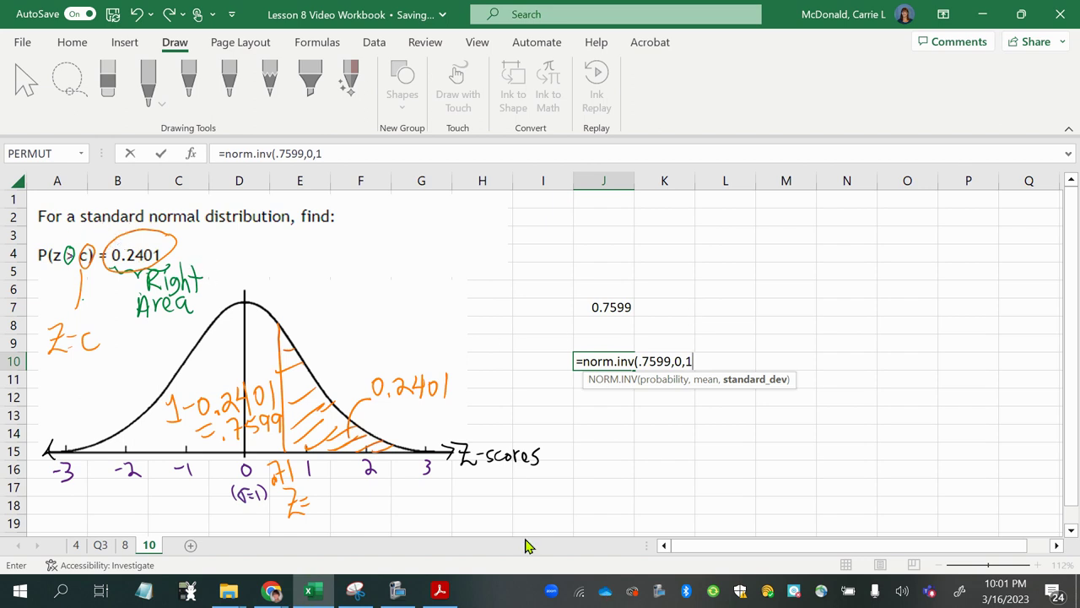
{"action": "type", "text": ","}
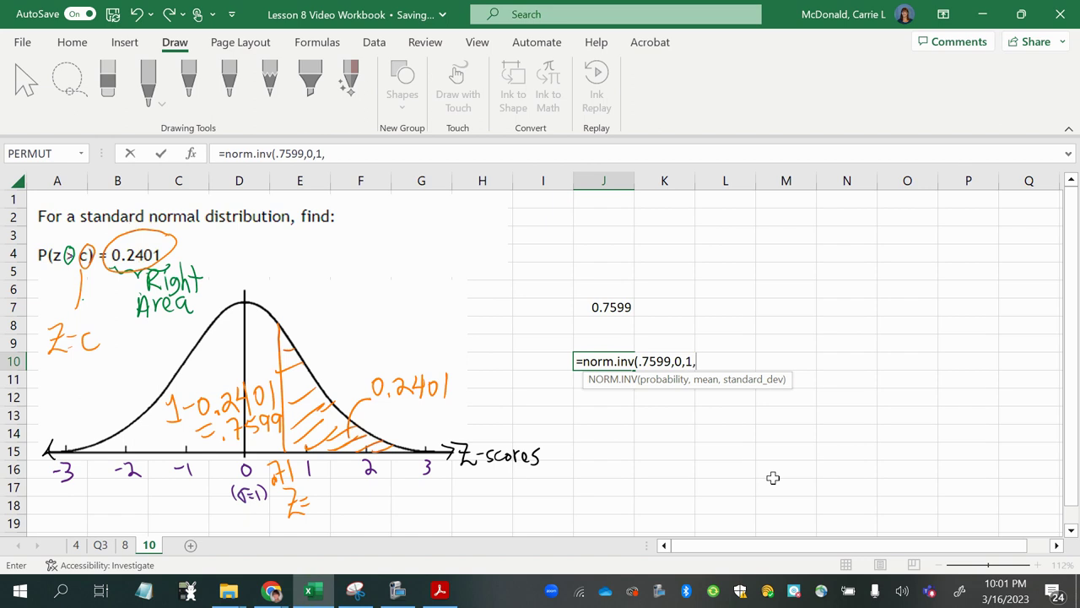
{"action": "type", "text": "true)"}
{"action": "key", "text": "Return"}
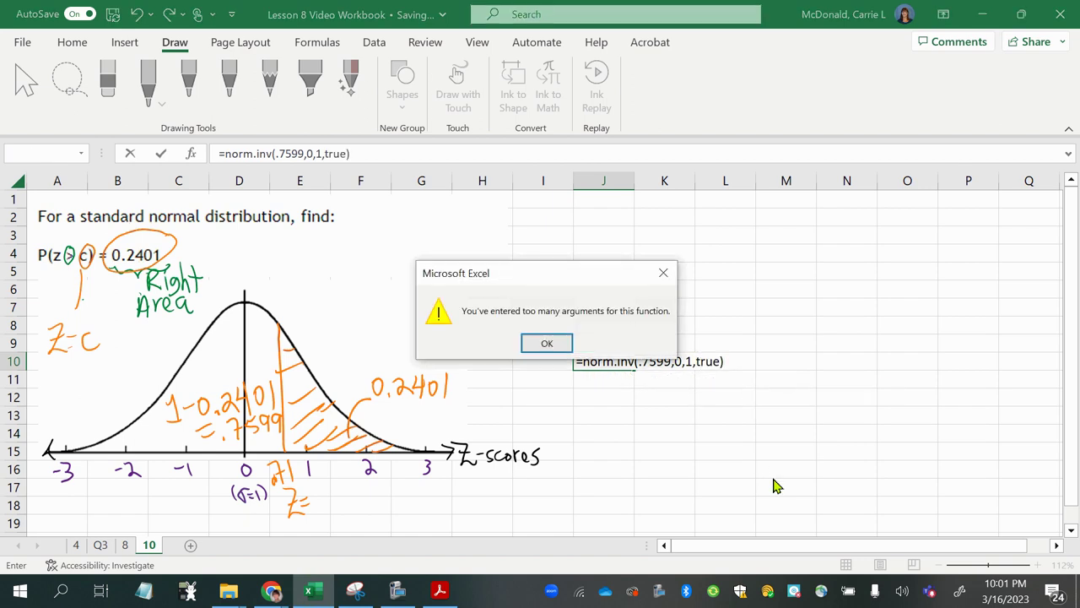
{"action": "left_click", "coordinate": [550, 344]}
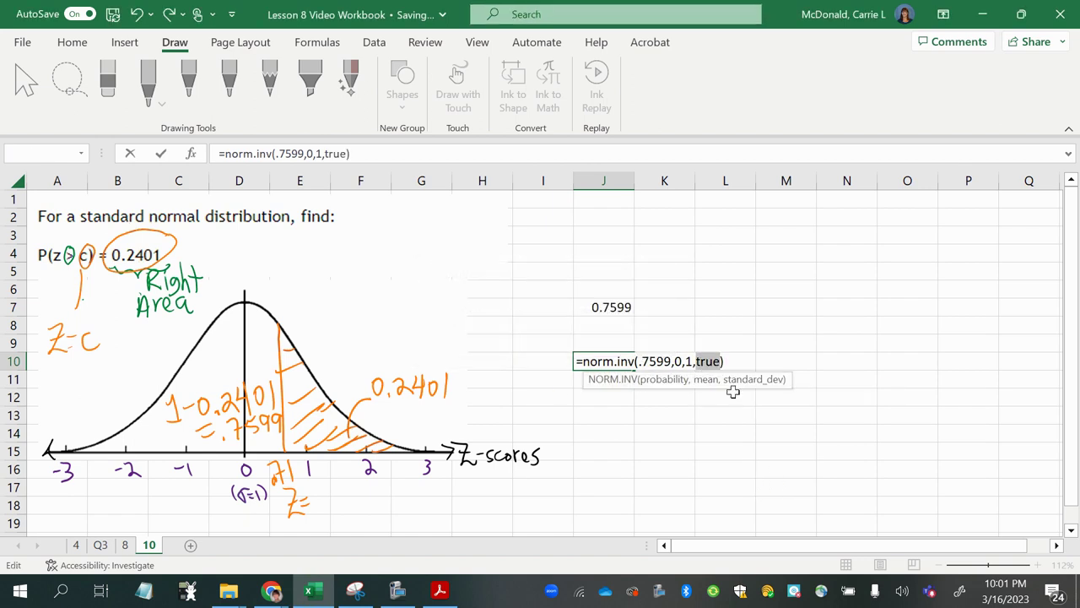
{"action": "key", "text": "BackSpace"}
{"action": "key", "text": "BackSpace"}
{"action": "key", "text": "BackSpace"}
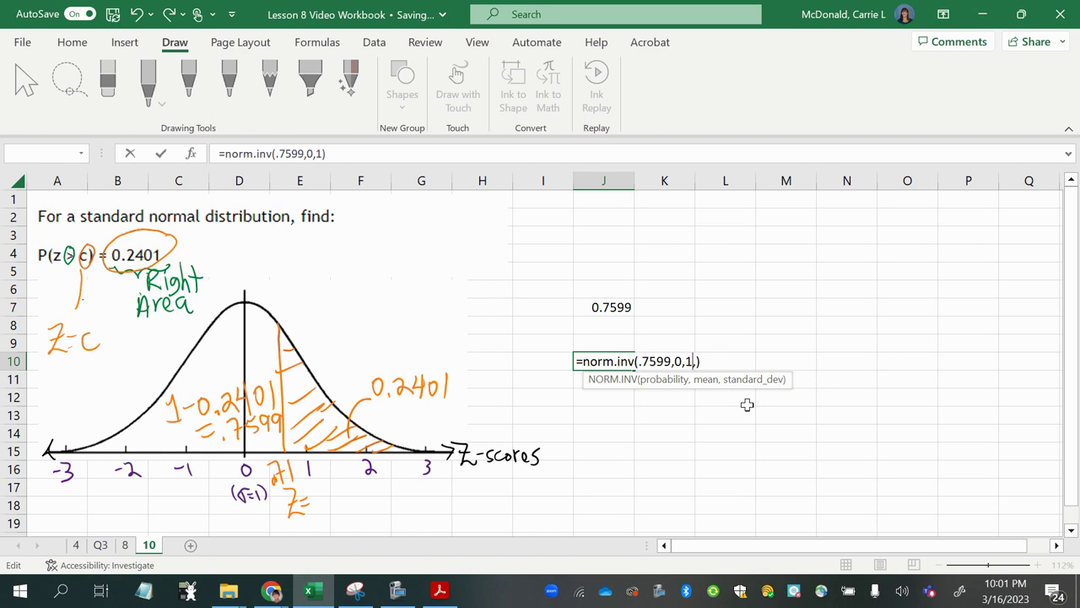
{"action": "type", "text": "1"}
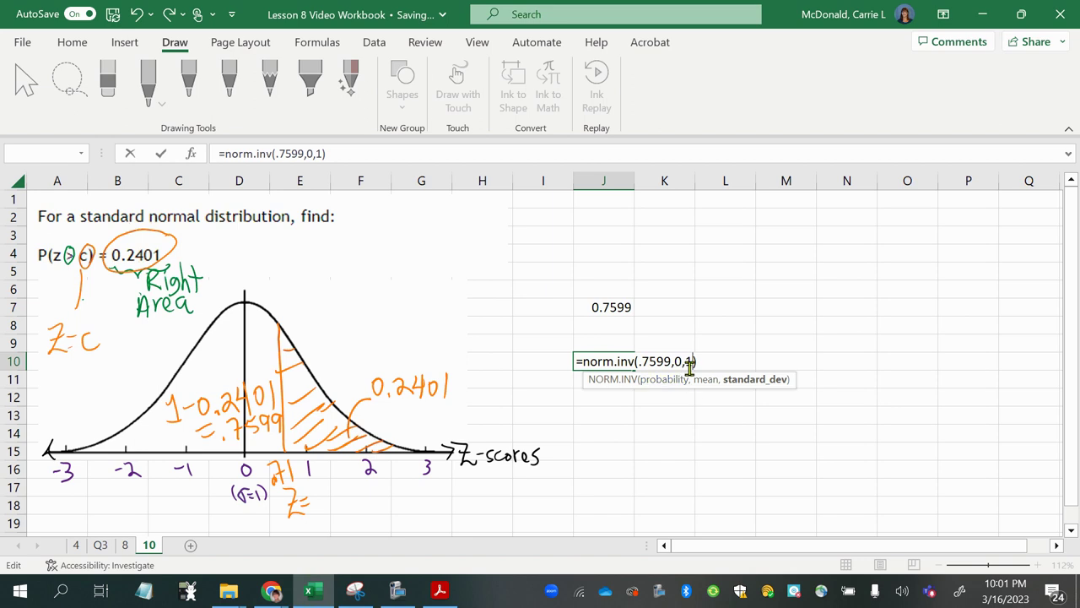
{"action": "key", "text": "Return"}
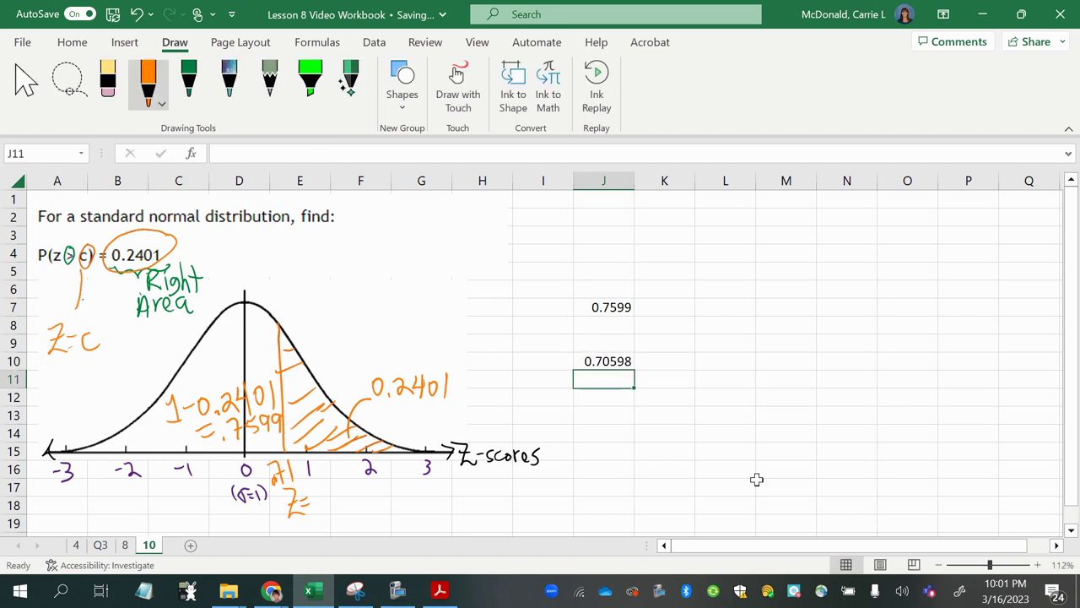
Step: Move the 0.70598 result to J11 and highlight it and the .71 axis mark in green
{"action": "left_click", "coordinate": [599, 363]}
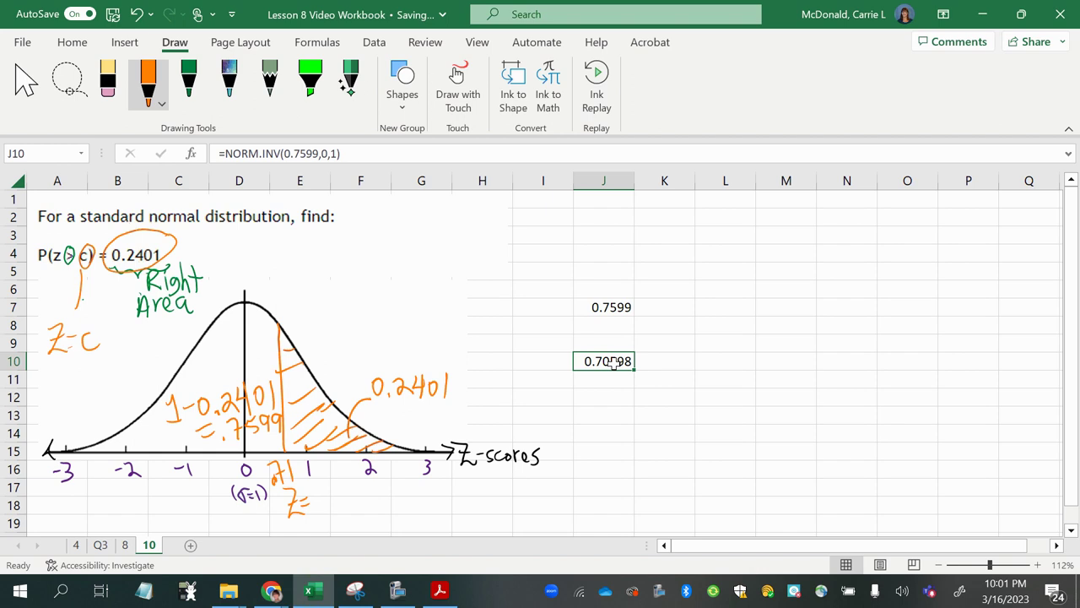
{"action": "mouse_move", "coordinate": [615, 372]}
{"action": "left_mouse_down"}
{"action": "mouse_move", "coordinate": [531, 458]}
{"action": "mouse_move", "coordinate": [363, 520]}
{"action": "mouse_move", "coordinate": [365, 508]}
{"action": "mouse_move", "coordinate": [310, 506]}
{"action": "mouse_move", "coordinate": [475, 505]}
{"action": "mouse_move", "coordinate": [616, 410]}
{"action": "mouse_move", "coordinate": [612, 381]}
{"action": "left_mouse_up"}
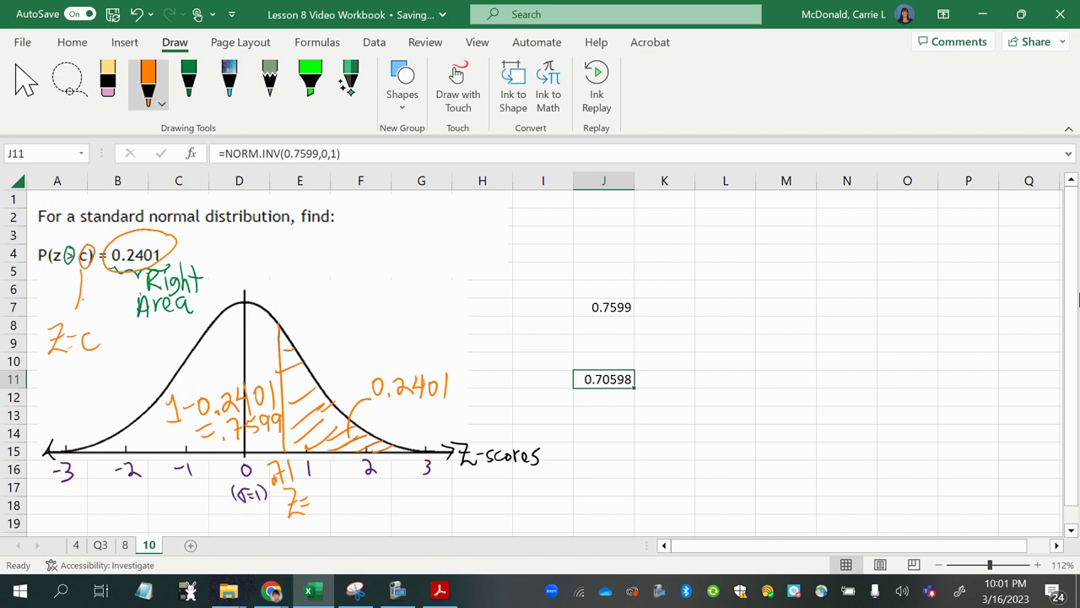
{"action": "left_click", "coordinate": [310, 80]}
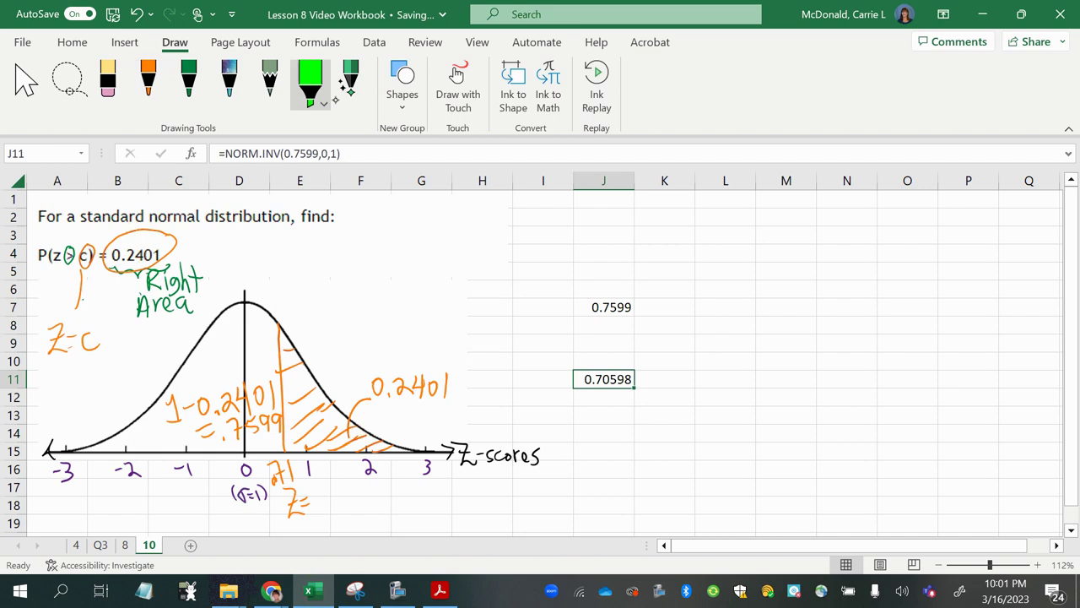
{"action": "left_click_drag", "start_coordinate": [274, 494], "coordinate": [294, 456]}
{"action": "left_click_drag", "start_coordinate": [587, 393], "coordinate": [624, 364]}
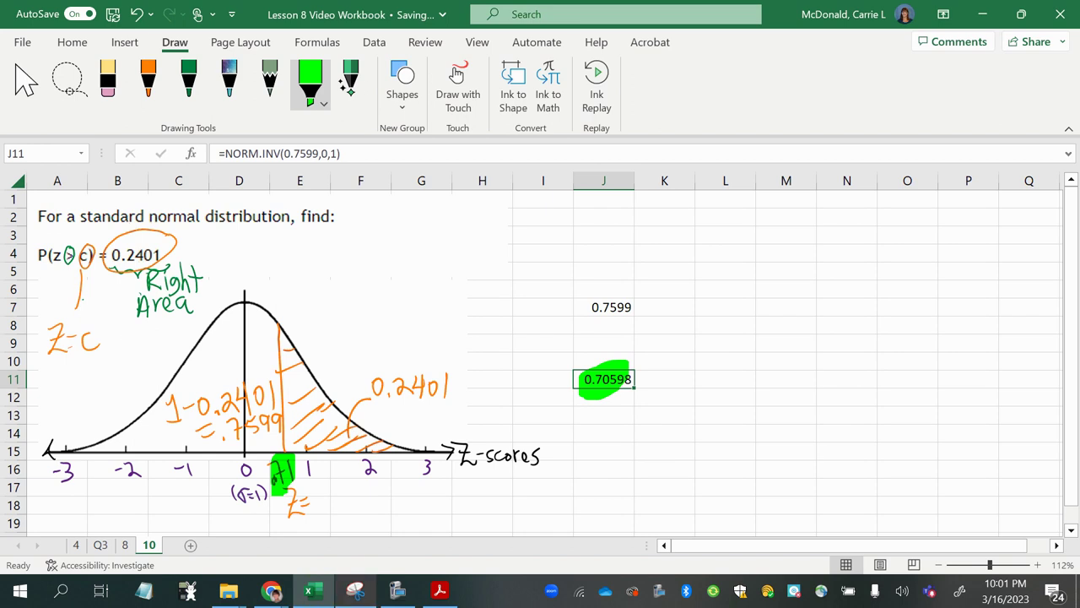
{"action": "left_click", "coordinate": [395, 591]}
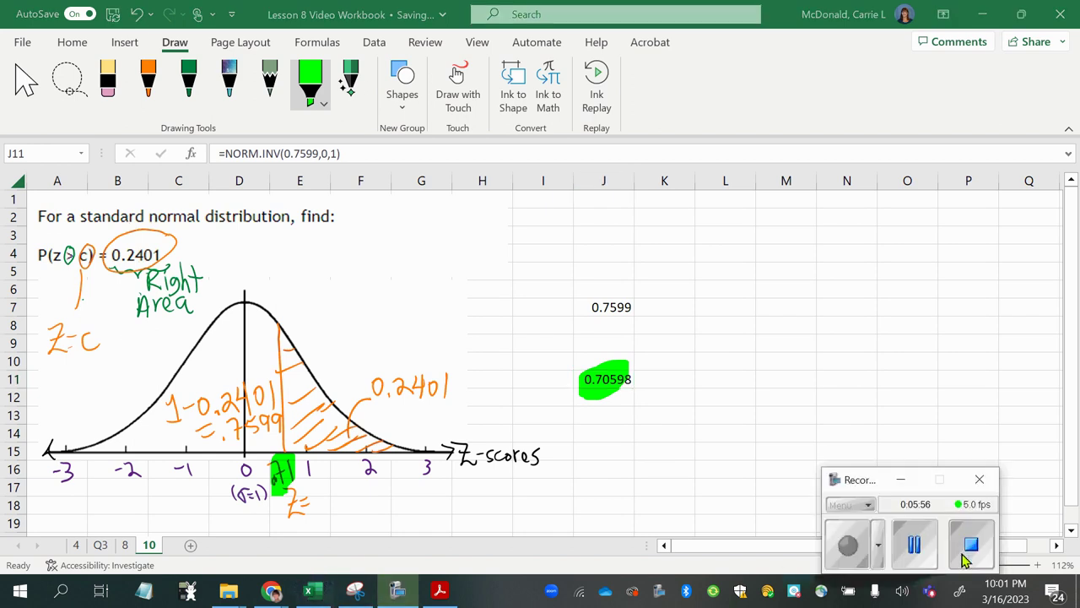